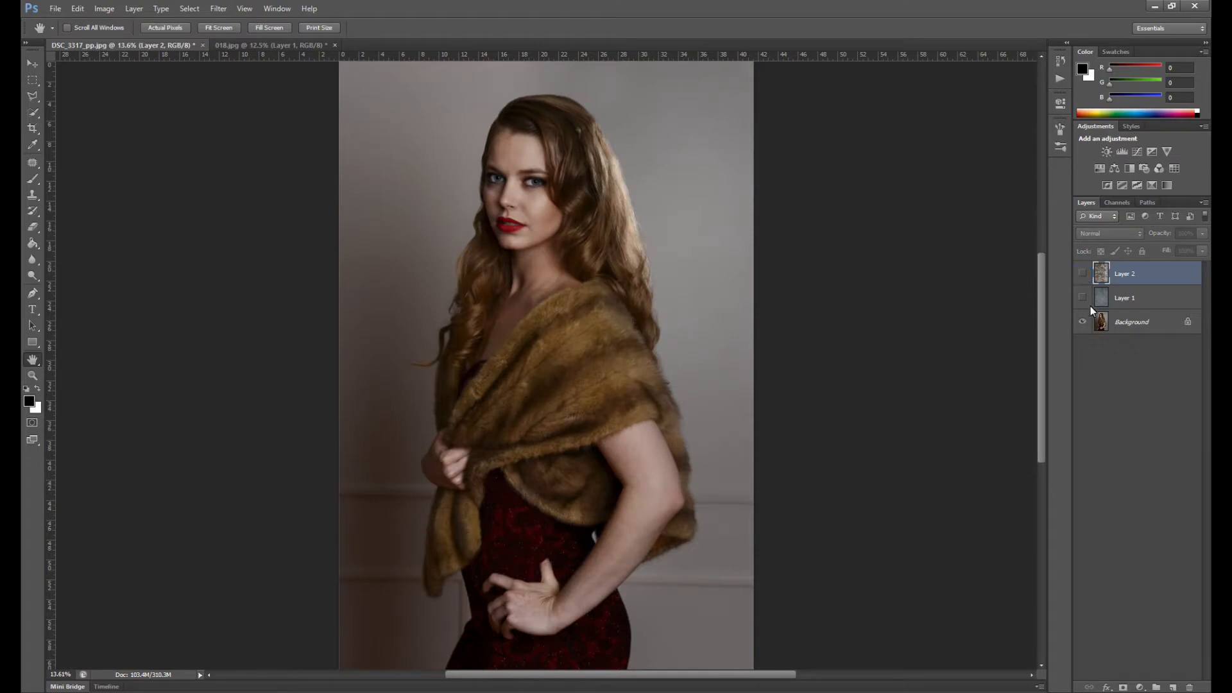
# Show the Layer 1 texture, preview several blend modes on it and set its blend mode to Soft Light
pyautogui.click(1083, 298)
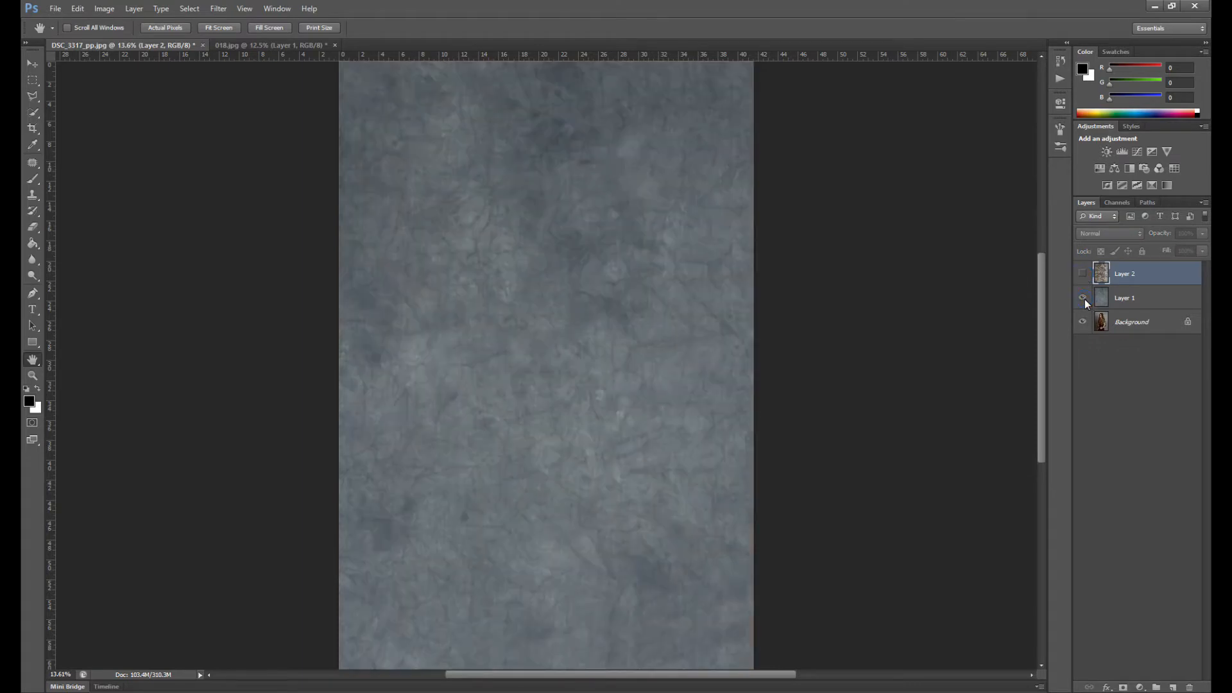
pyautogui.click(1136, 297)
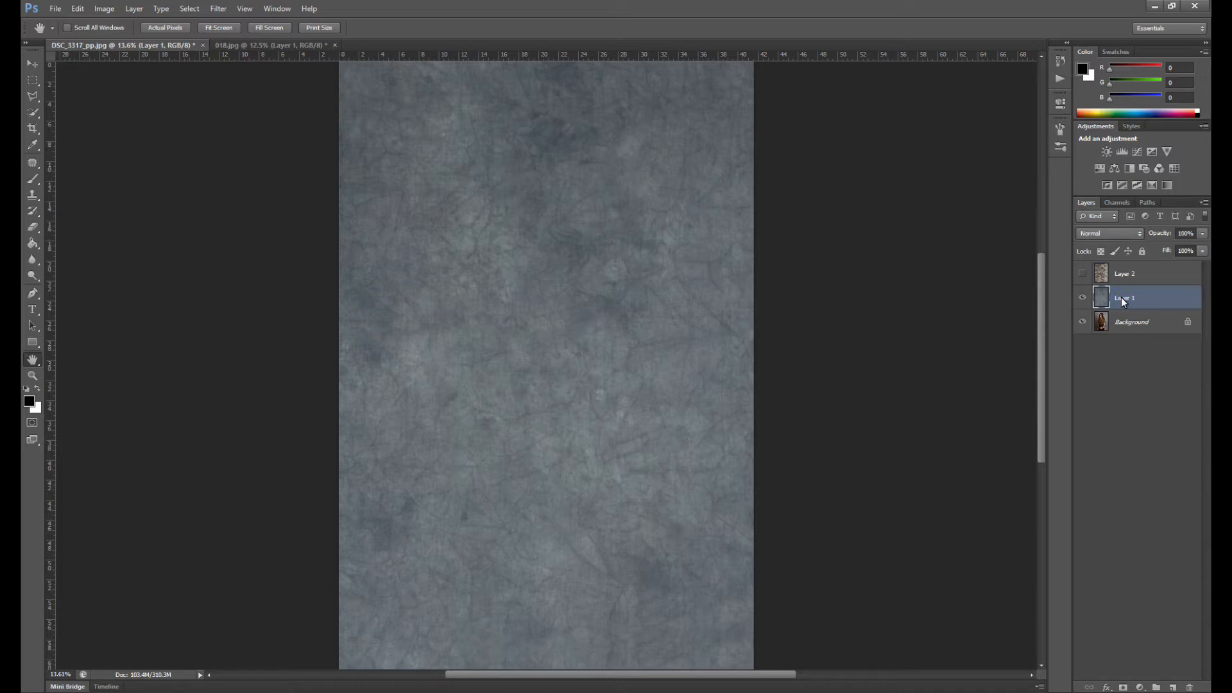
pyautogui.click(1106, 237)
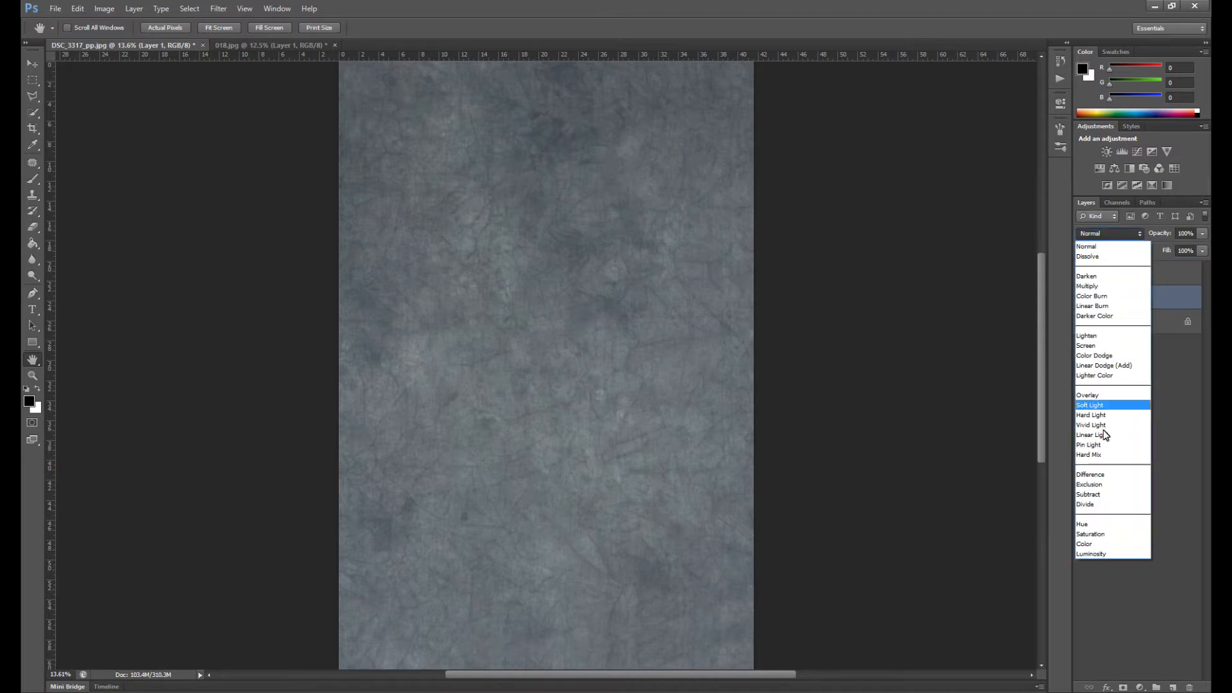
pyautogui.click(1097, 235)
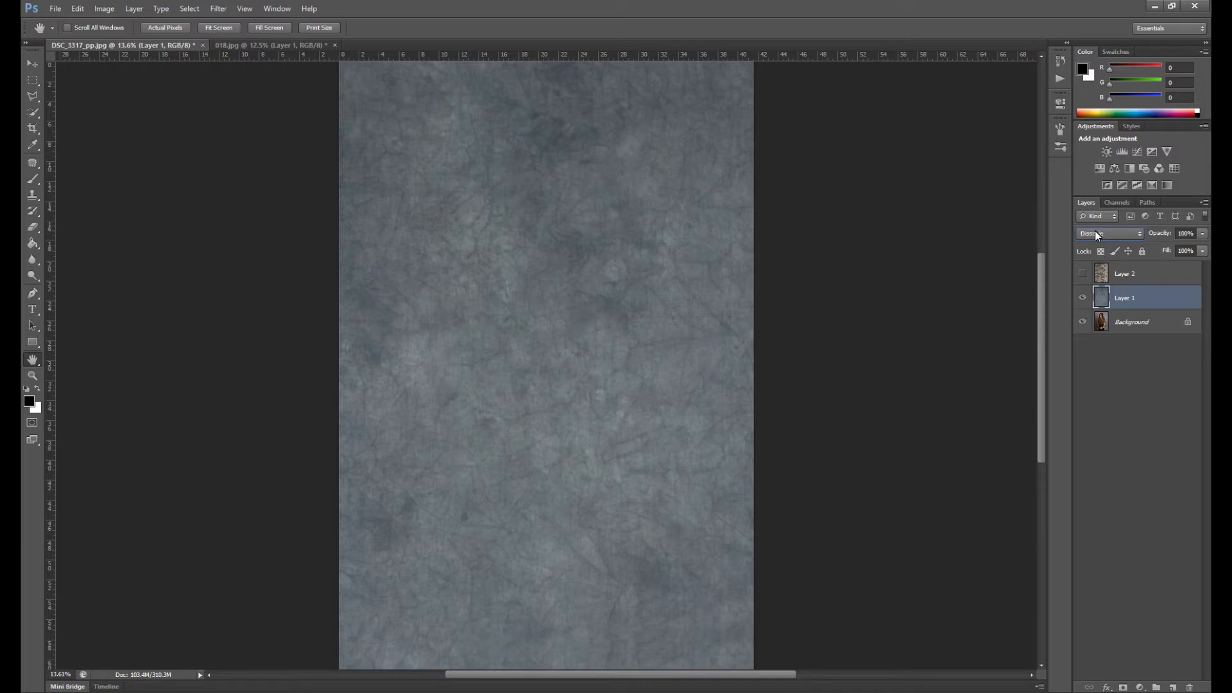
pyautogui.scroll(-1, 1098, 235)
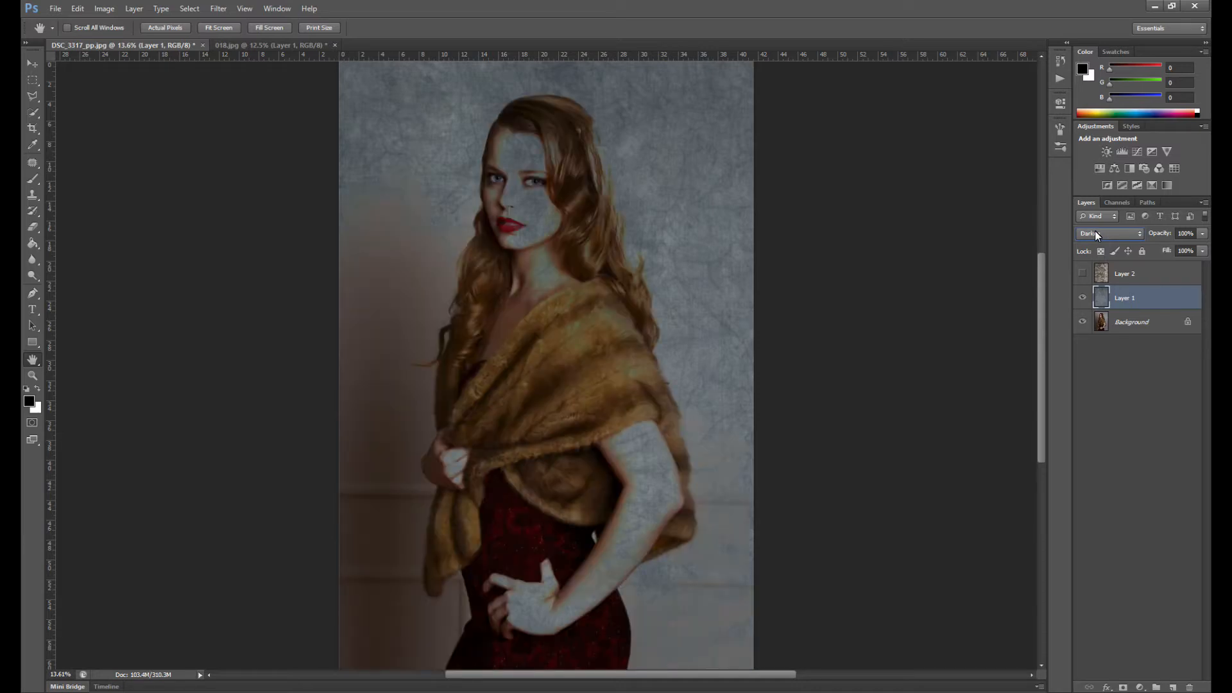
pyautogui.scroll(-2, 1096, 234)
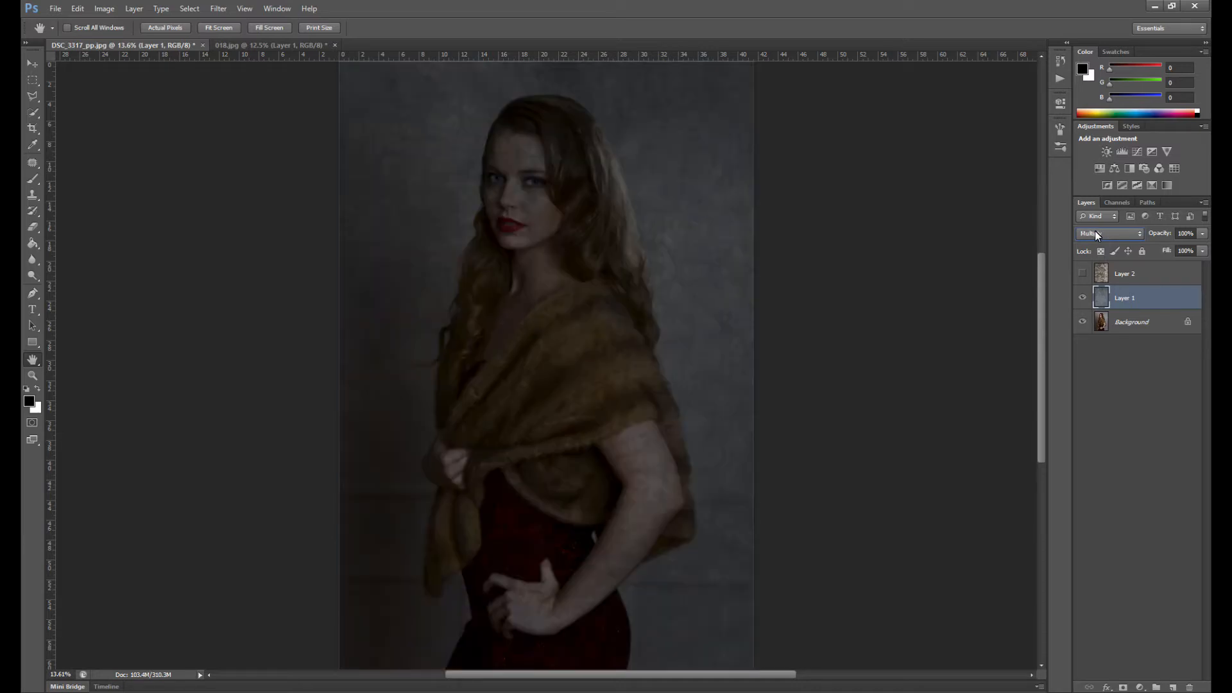
pyautogui.scroll(-2, 1095, 233)
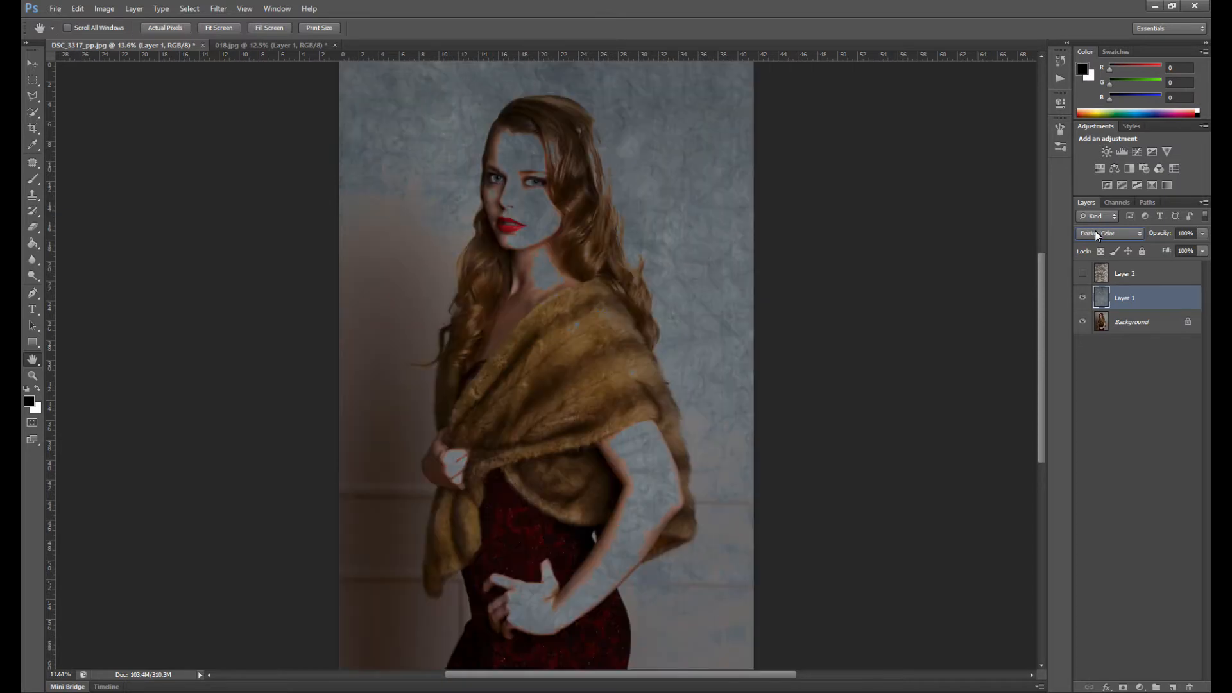
pyautogui.scroll(-2, 1095, 232)
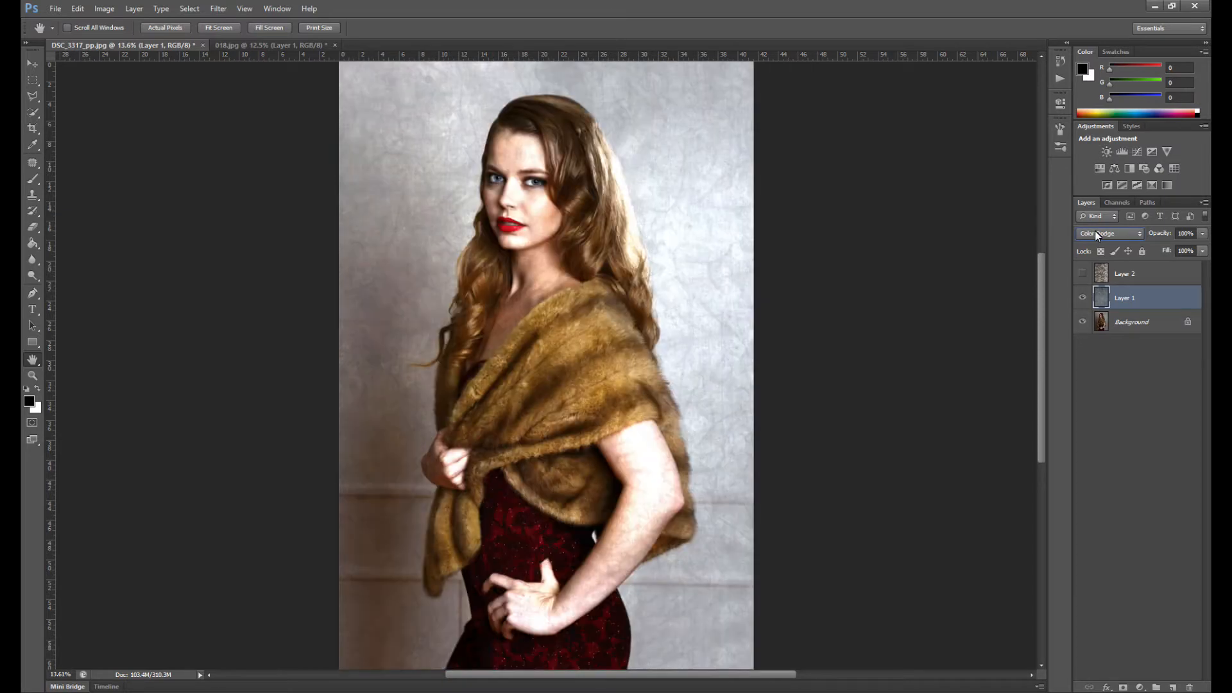
pyautogui.scroll(-1, 1095, 232)
pyautogui.scroll(-3, 1095, 233)
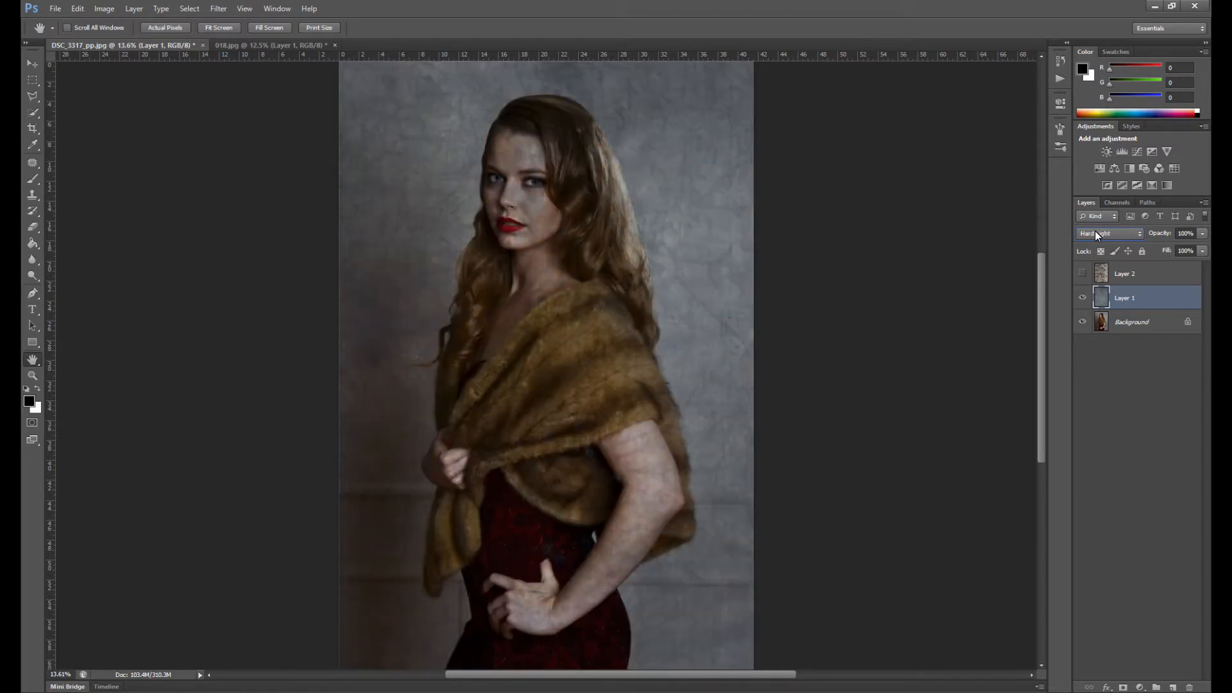
pyautogui.click(1095, 231)
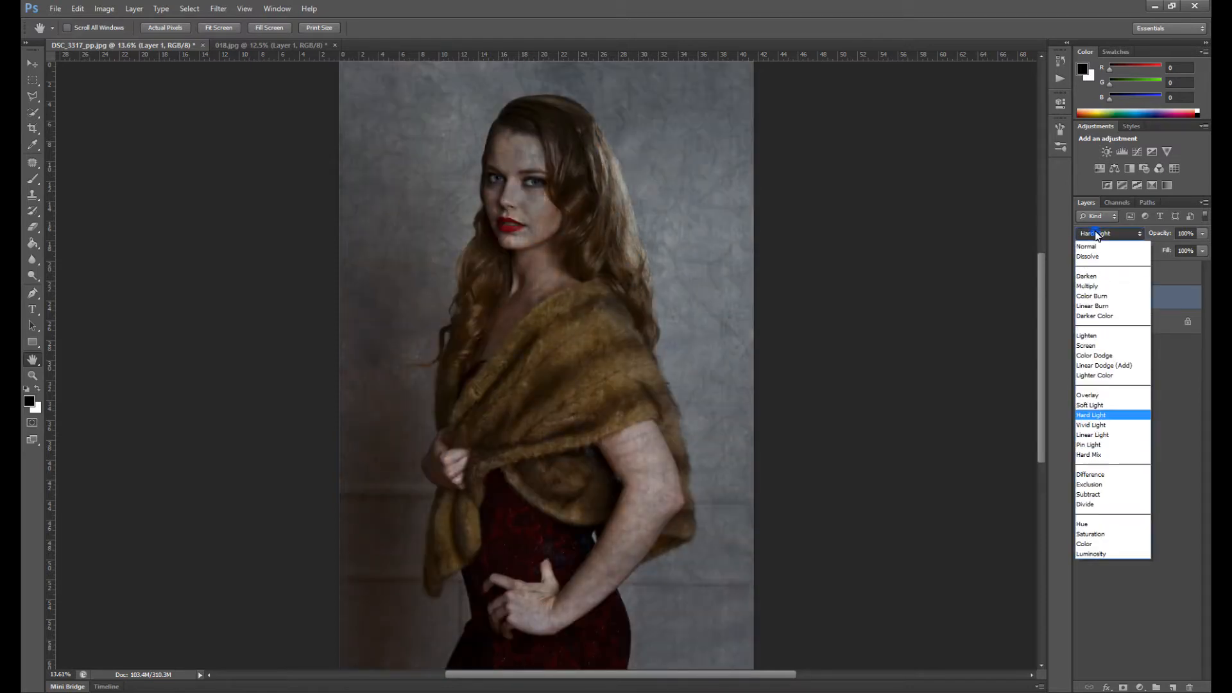
pyautogui.click(1089, 405)
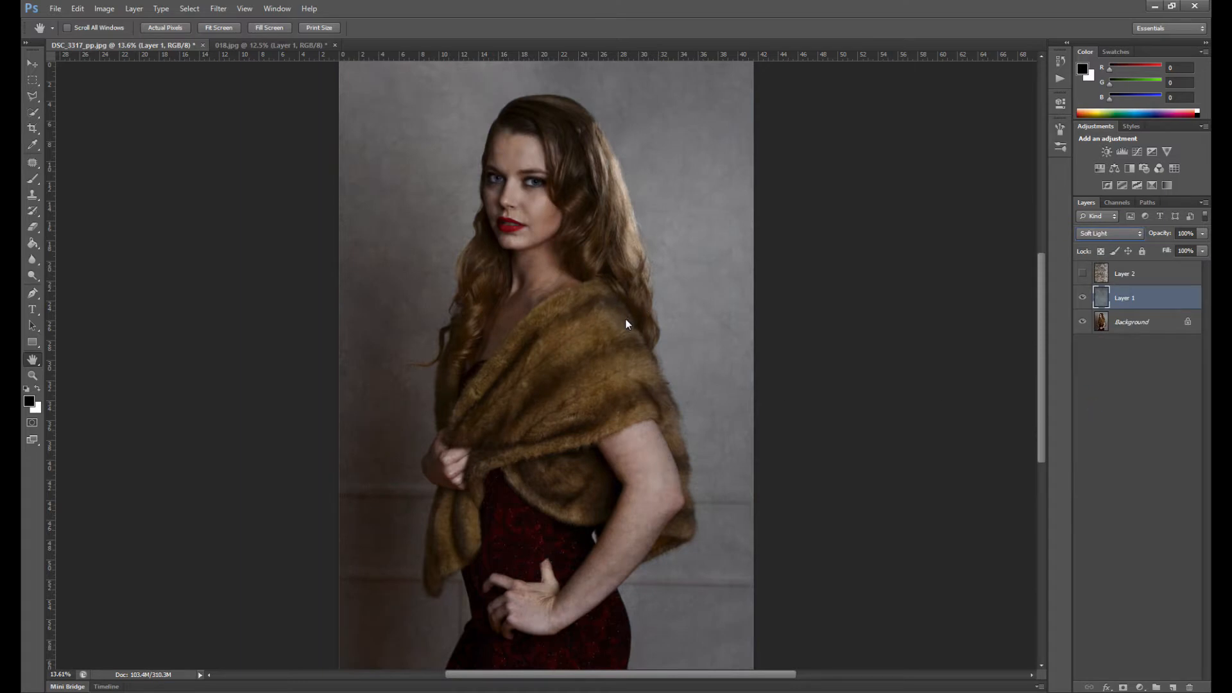
# Switch Layer 1 to Normal to view the plain texture and the image adjustment options, and restore its Soft Light blend mode
pyautogui.click(1111, 233)
pyautogui.click(1104, 243)
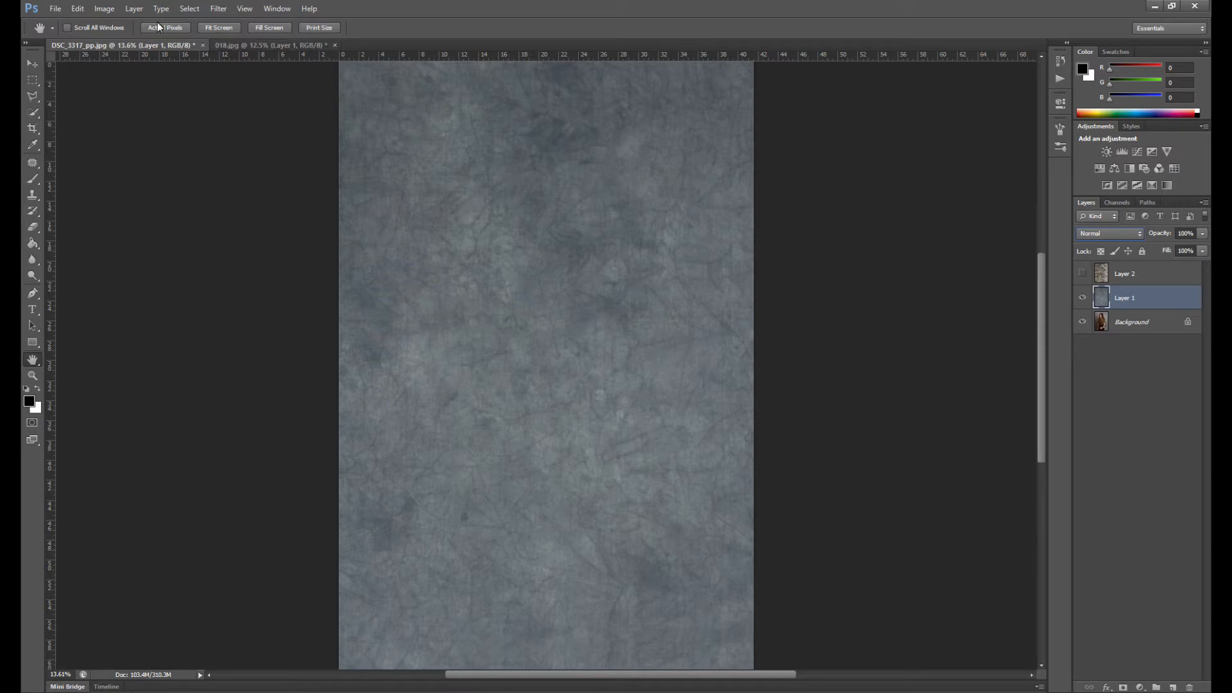
pyautogui.click(109, 9)
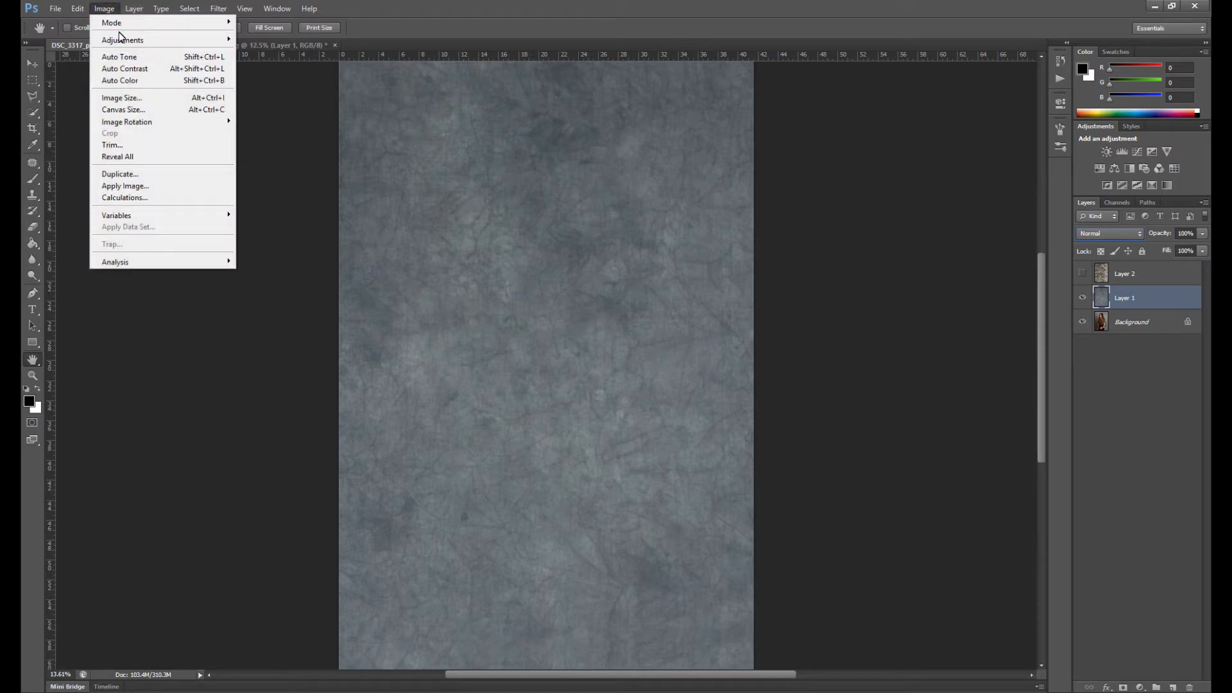
pyautogui.moveTo(127, 45)
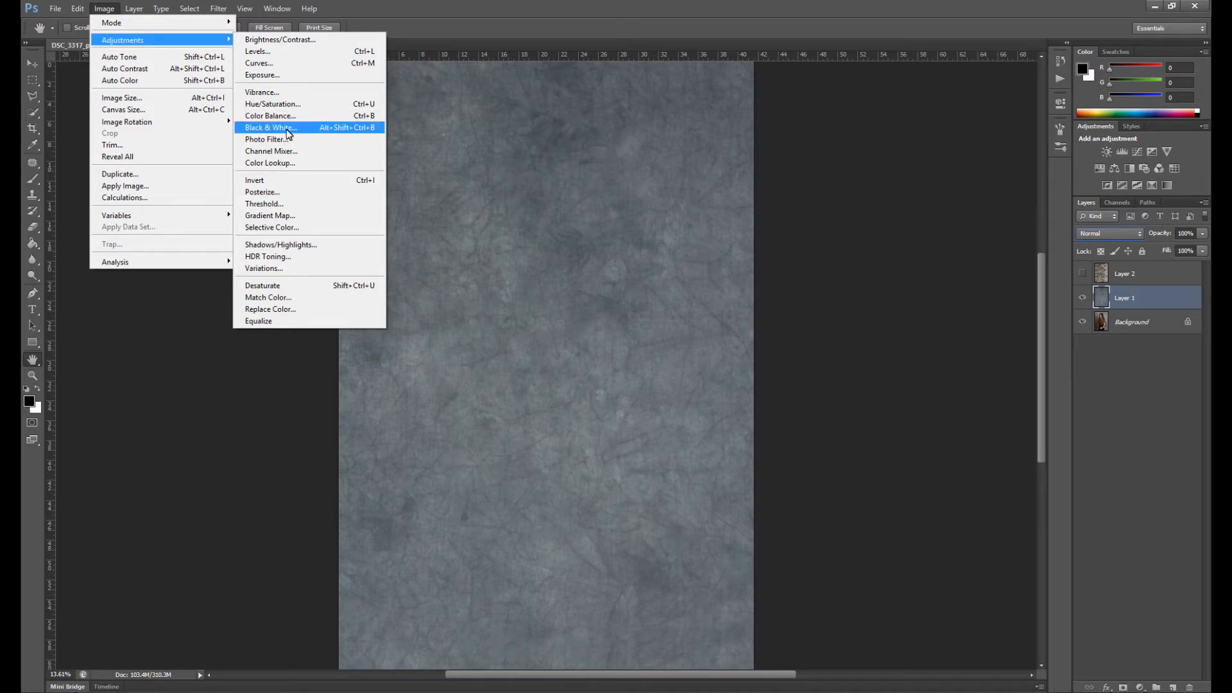
pyautogui.click(557, 26)
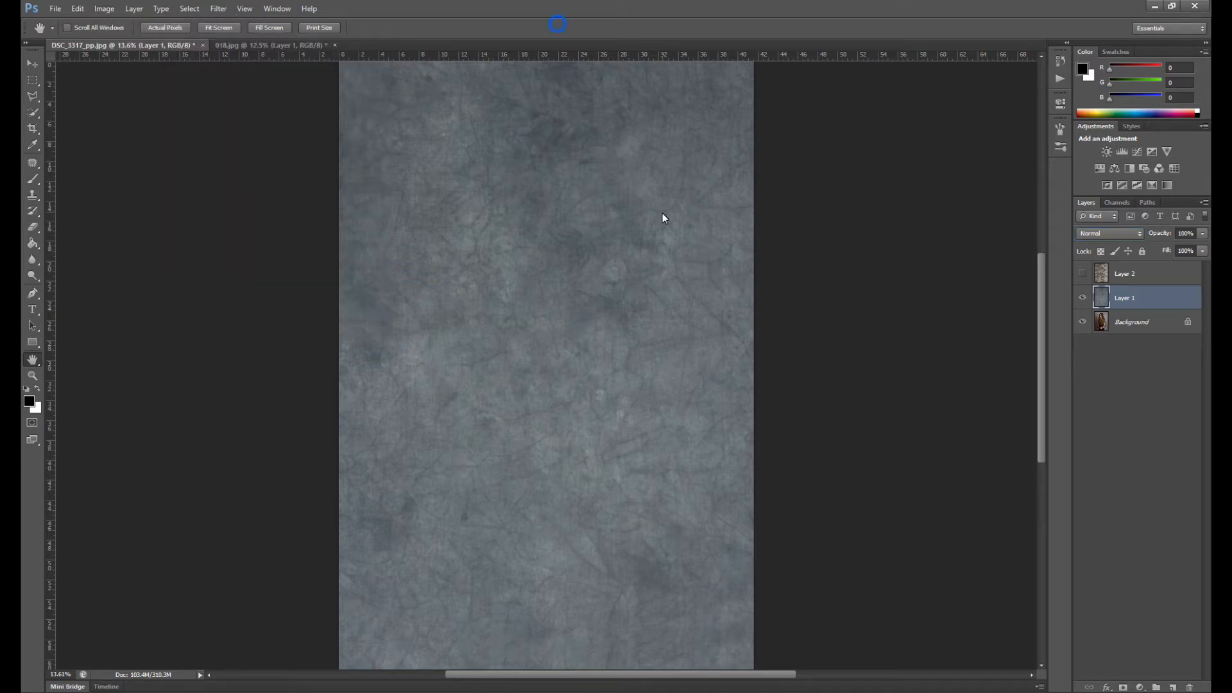
pyautogui.click(1112, 237)
pyautogui.click(1116, 409)
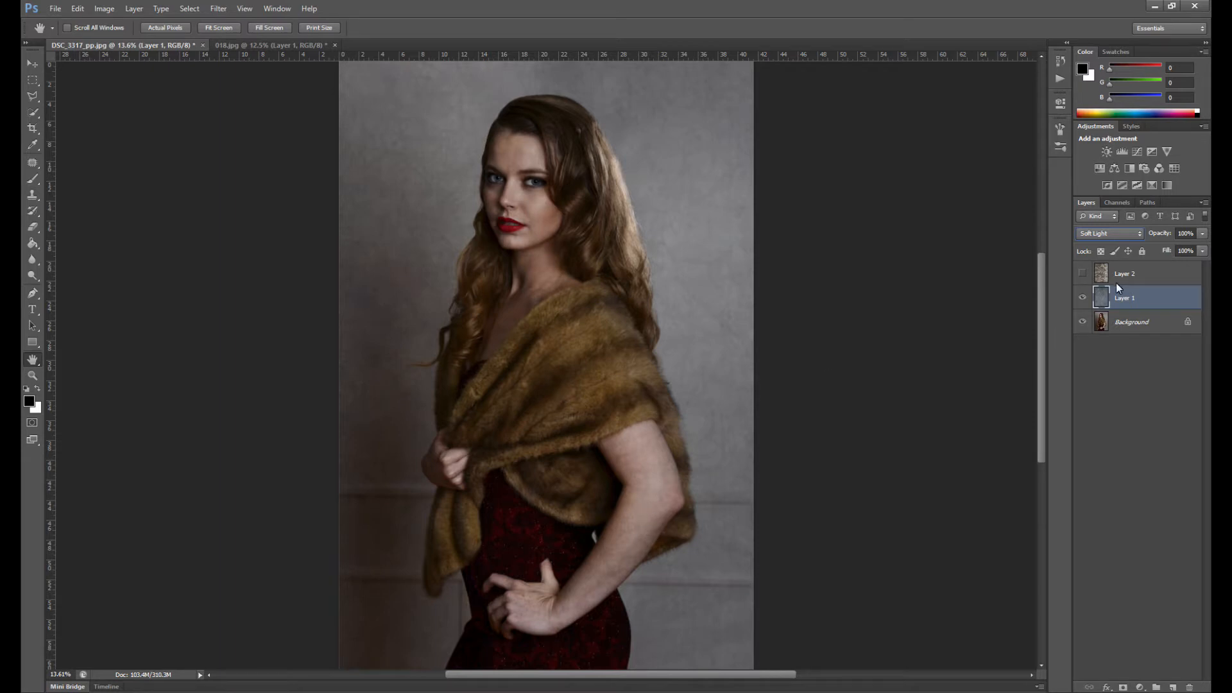
# Add a white layer mask to Layer 1 and activate the Brush tool for painting on it
pyautogui.click(1123, 687)
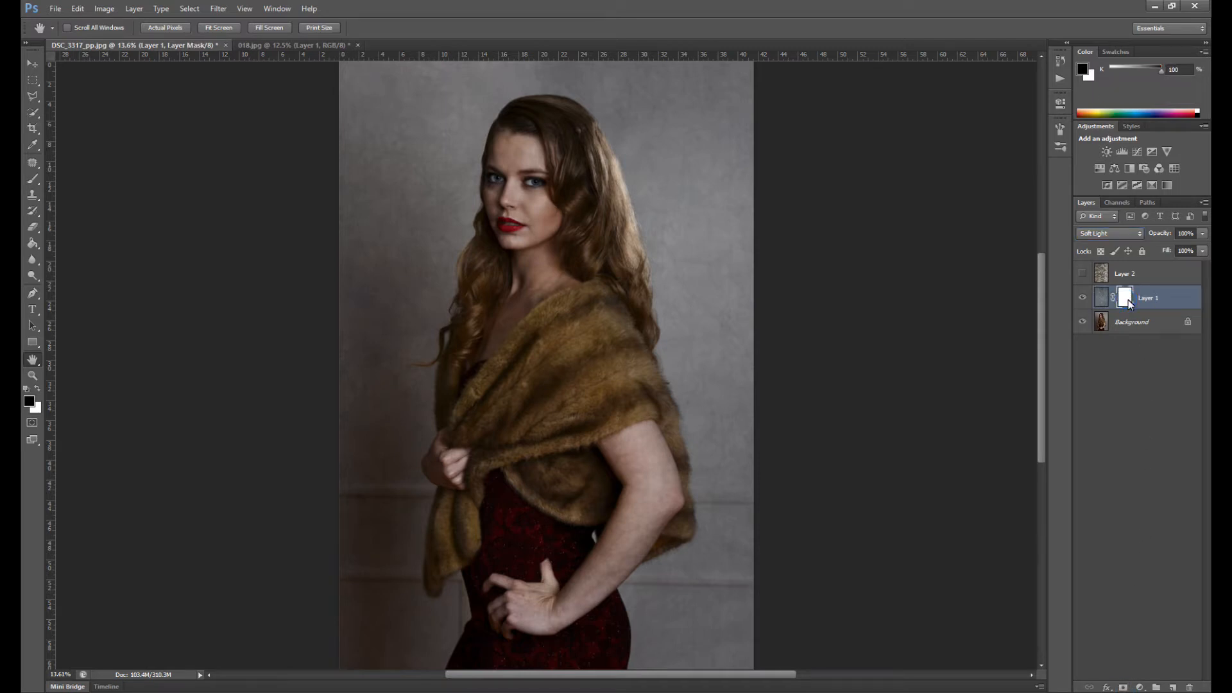
pyautogui.click(32, 183)
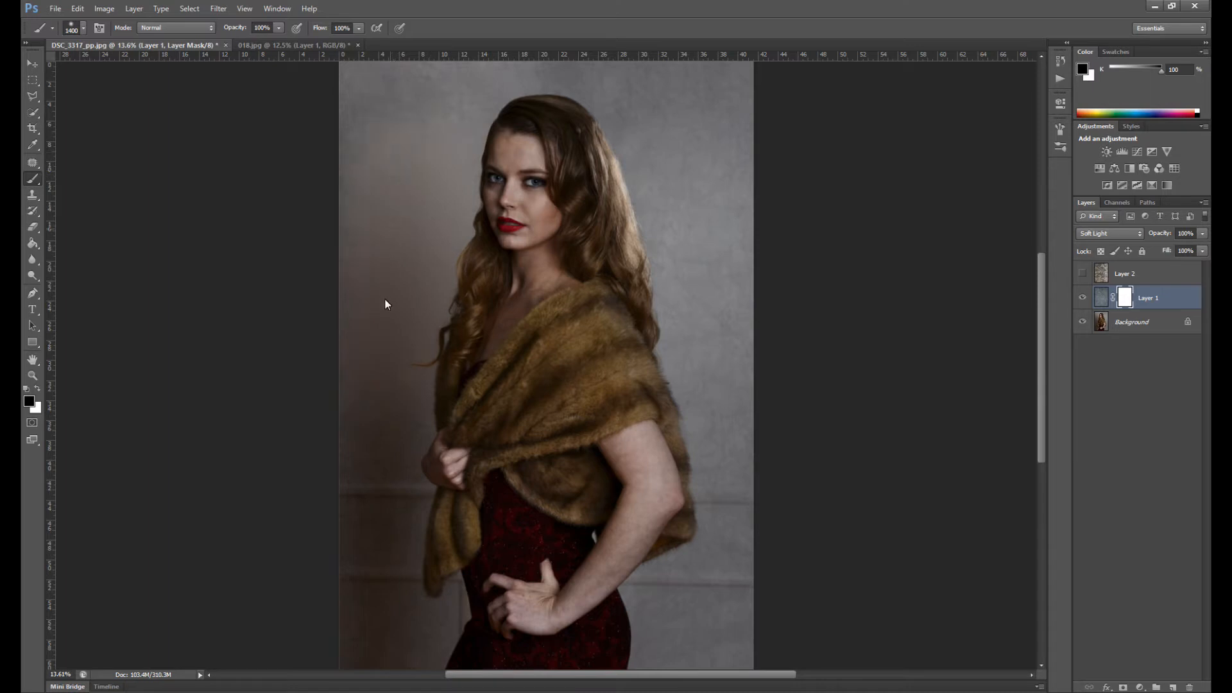
# Hide the texture beside the woman with black on the mask, paint it back with white and restore black as foreground colour
pyautogui.moveTo(383, 302); pyautogui.dragTo(338, 410)
pyautogui.click(37, 389)
pyautogui.moveTo(375, 372); pyautogui.dragTo(382, 135)
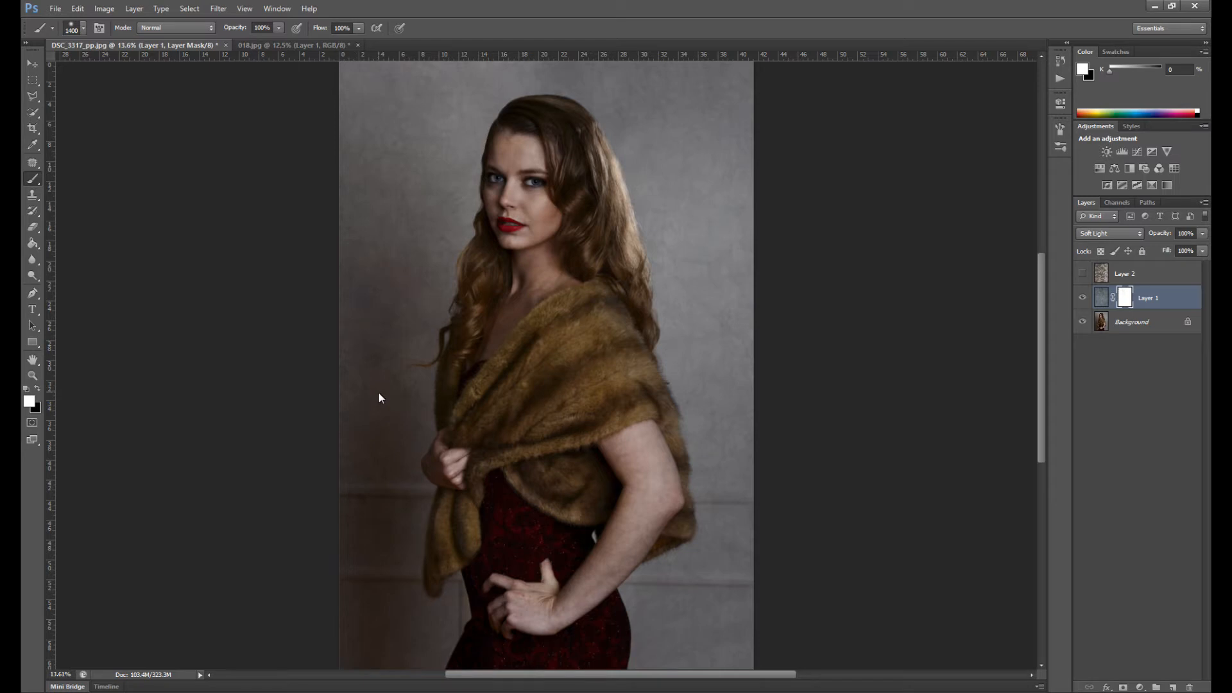
pyautogui.click(37, 389)
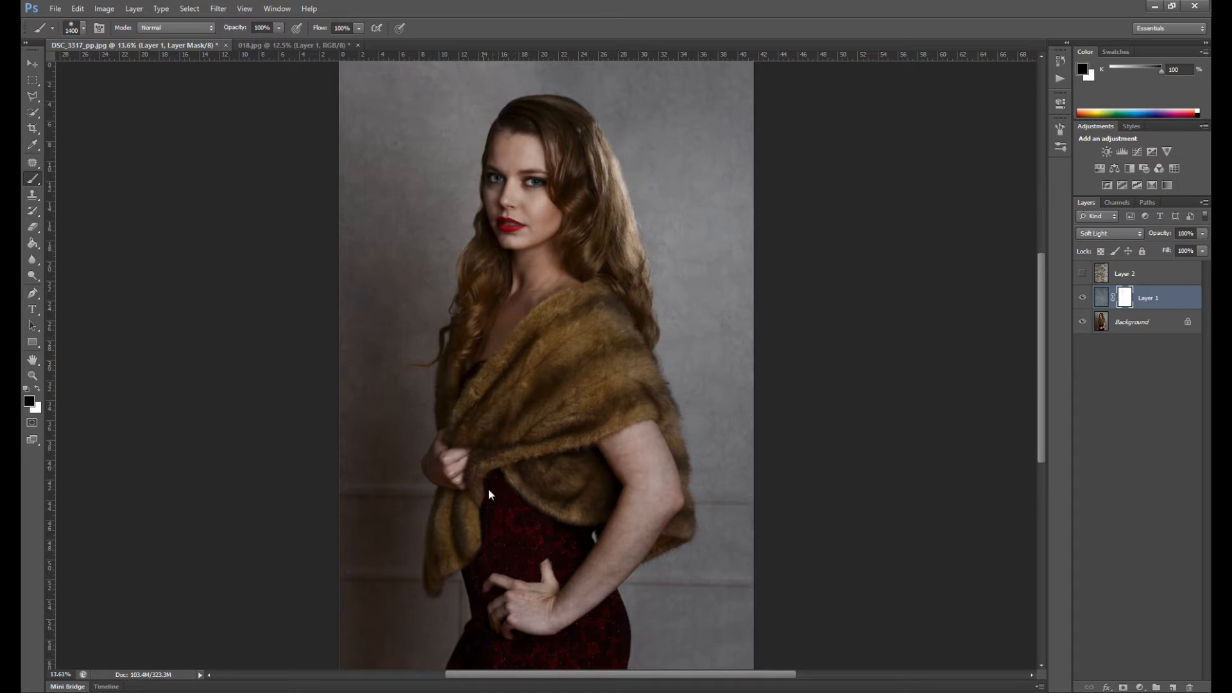
# Paint black over the woman on the Layer 1 mask to remove the texture from her, reducing the brush to 500 px
pyautogui.moveTo(551, 635); pyautogui.dragTo(561, 639)
pyautogui.press('[')
pyautogui.press('[')
pyautogui.press('[')
pyautogui.press('[')
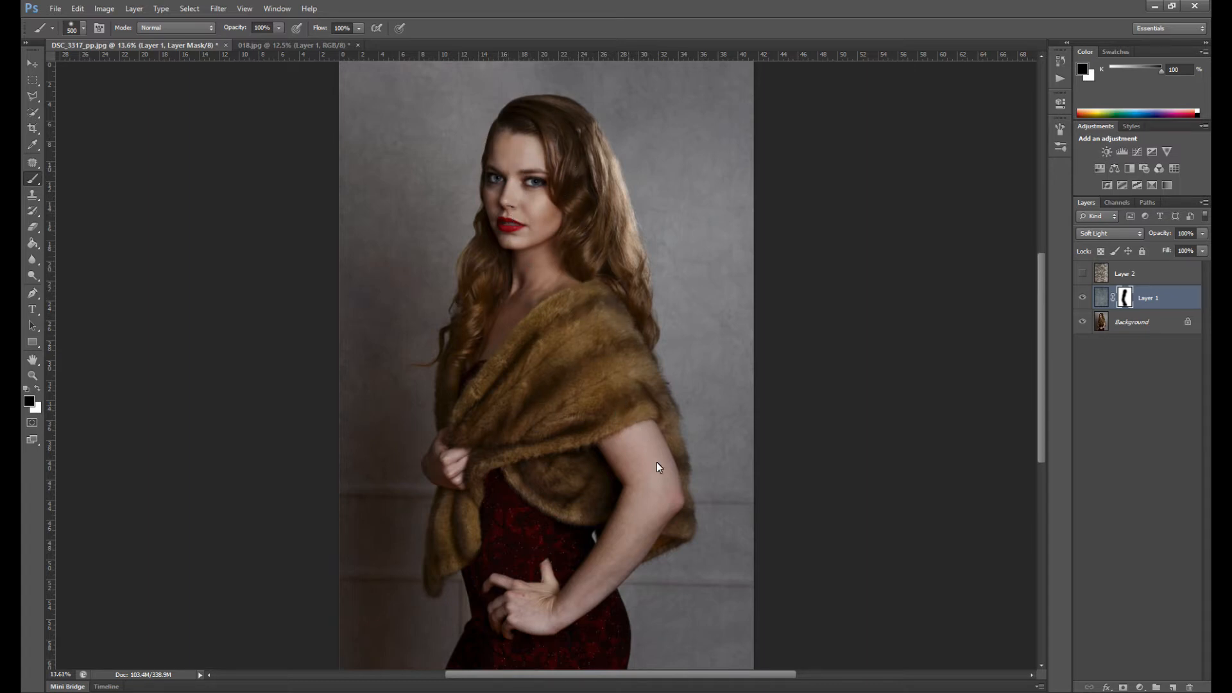
pyautogui.hotkey('ctrl', 'i')
# Compare the portrait with and without the masked Layer 1 texture and check the layer's opacity setting
pyautogui.click(1081, 302)
pyautogui.click(1081, 301)
pyautogui.click(1082, 301)
pyautogui.click(1081, 301)
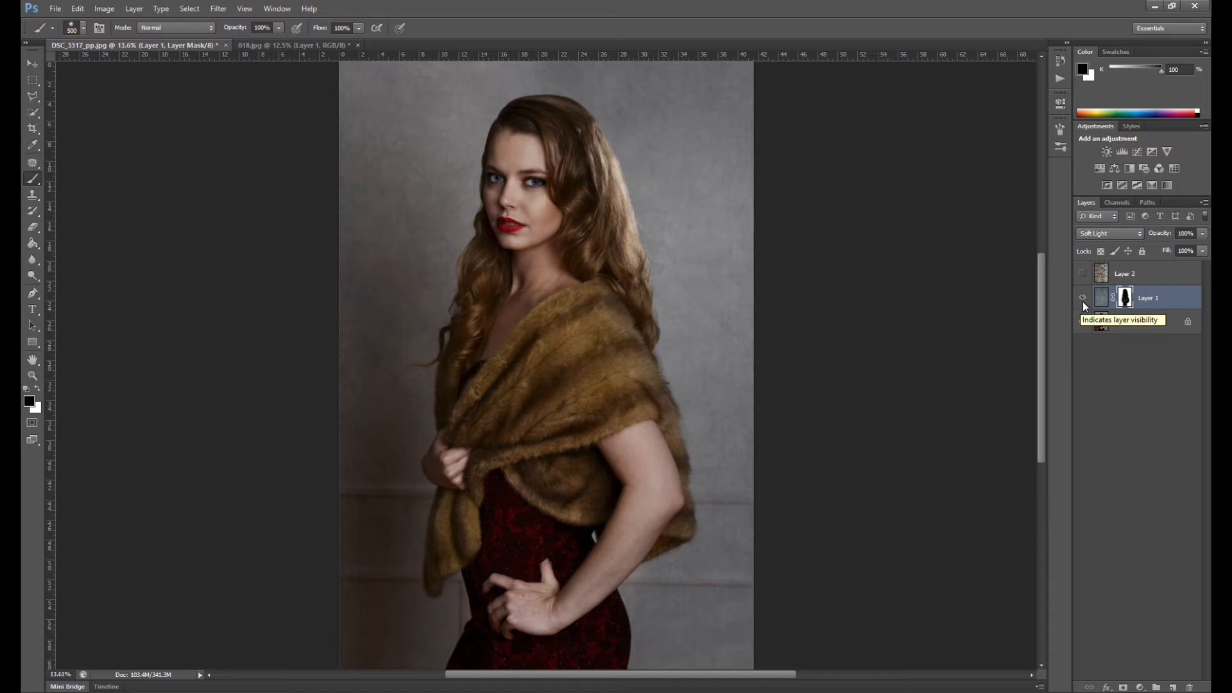
pyautogui.click(1202, 233)
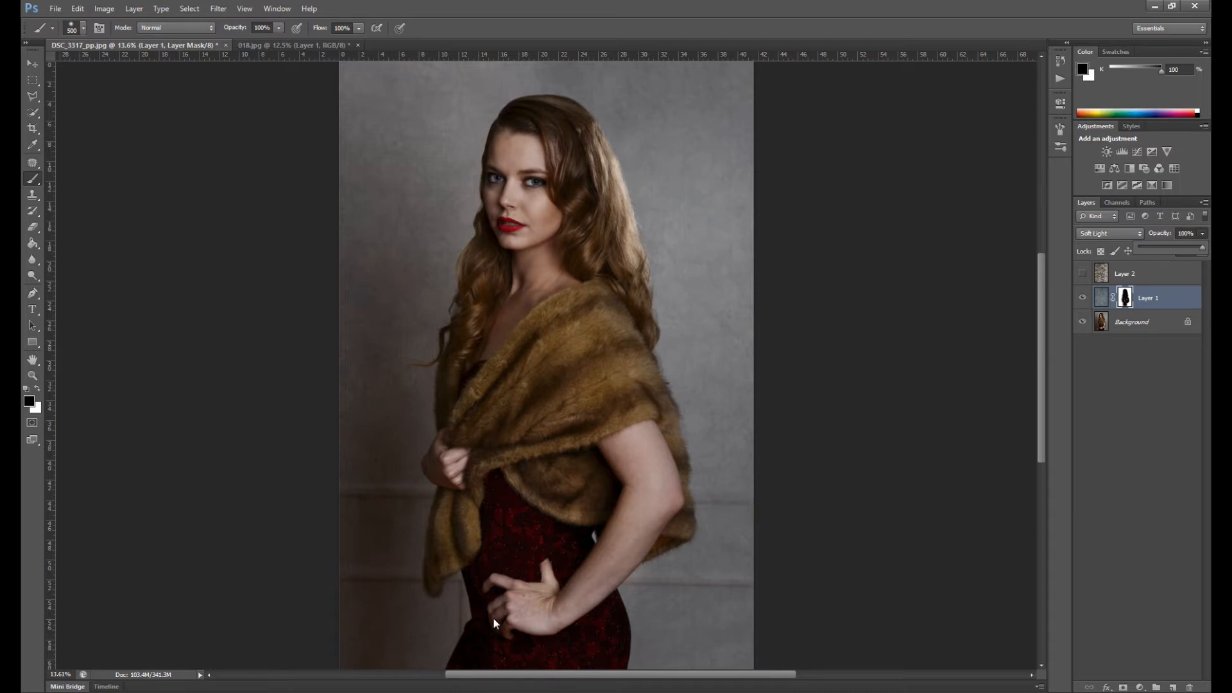
# Paint black along the wall mouldings on both sides of the woman on the Layer 1 mask, reducing the brush to 250 px
pyautogui.press('[')
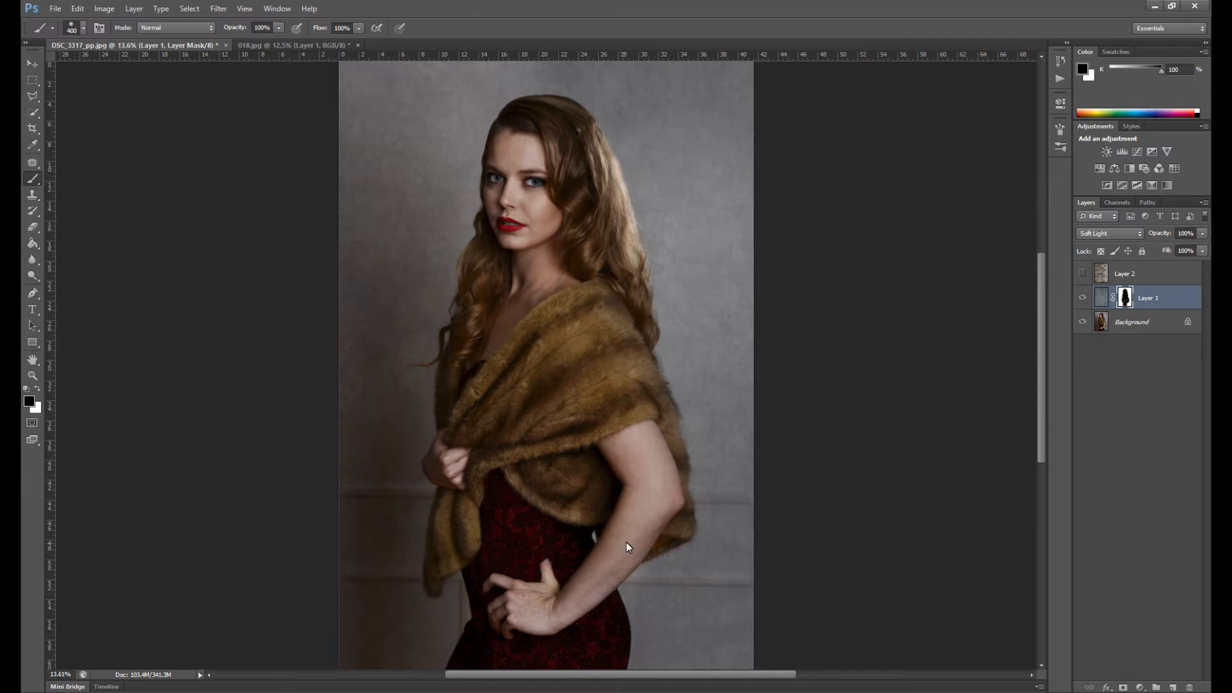
pyautogui.click(749, 498)
pyautogui.click(670, 496)
pyautogui.click(755, 500)
pyautogui.moveTo(749, 582); pyautogui.dragTo(624, 579)
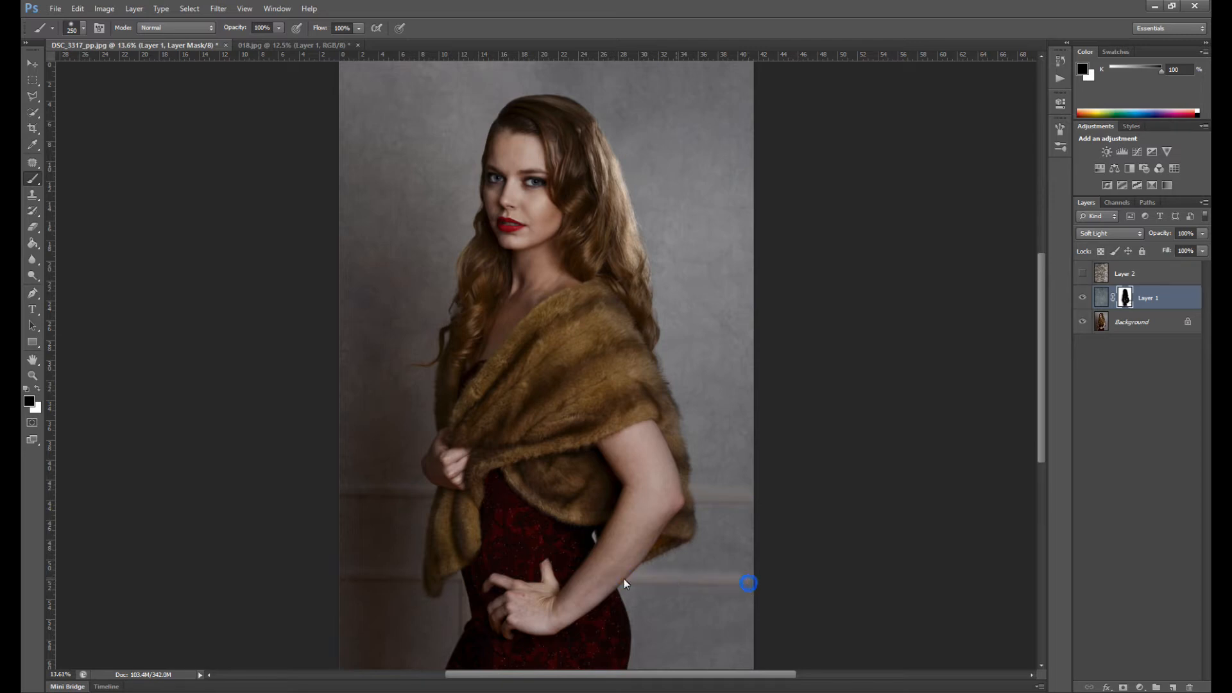
pyautogui.click(469, 579)
pyautogui.moveTo(345, 489); pyautogui.dragTo(440, 495)
pyautogui.click(469, 585)
pyautogui.click(467, 643)
# Apply the layer mask of Layer 1 permanently to the texture
pyautogui.rightClick(1148, 302)
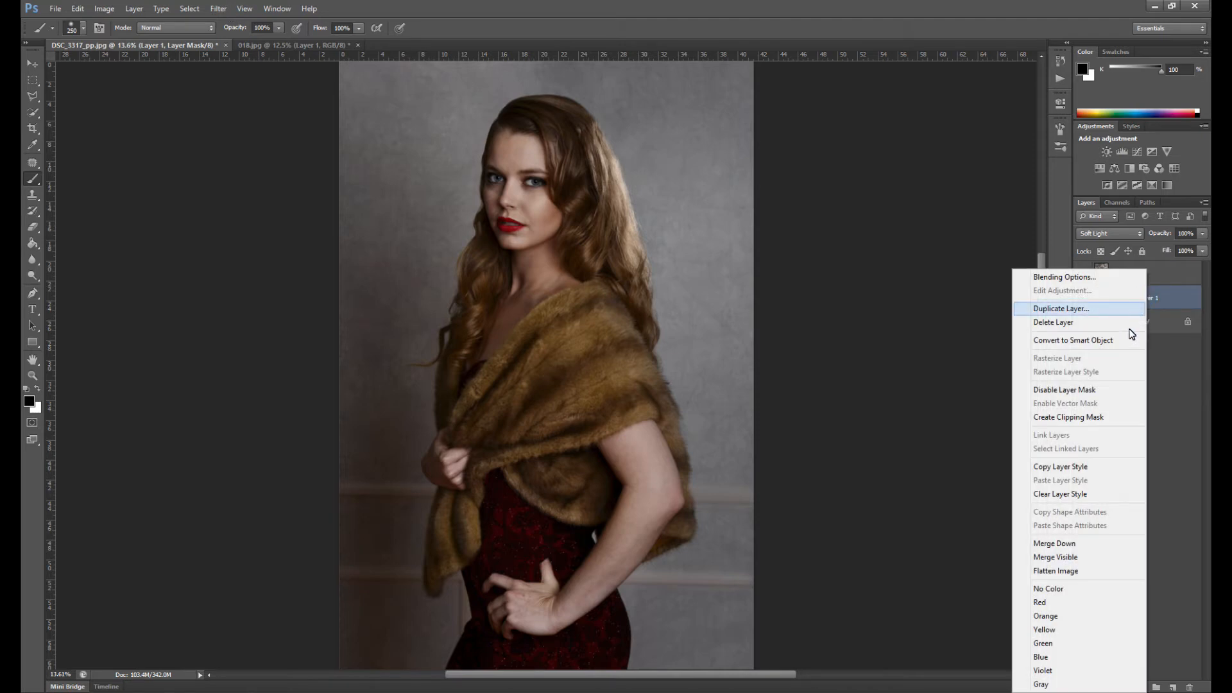
pyautogui.click(1173, 297)
pyautogui.rightClick(1172, 294)
pyautogui.click(1189, 288)
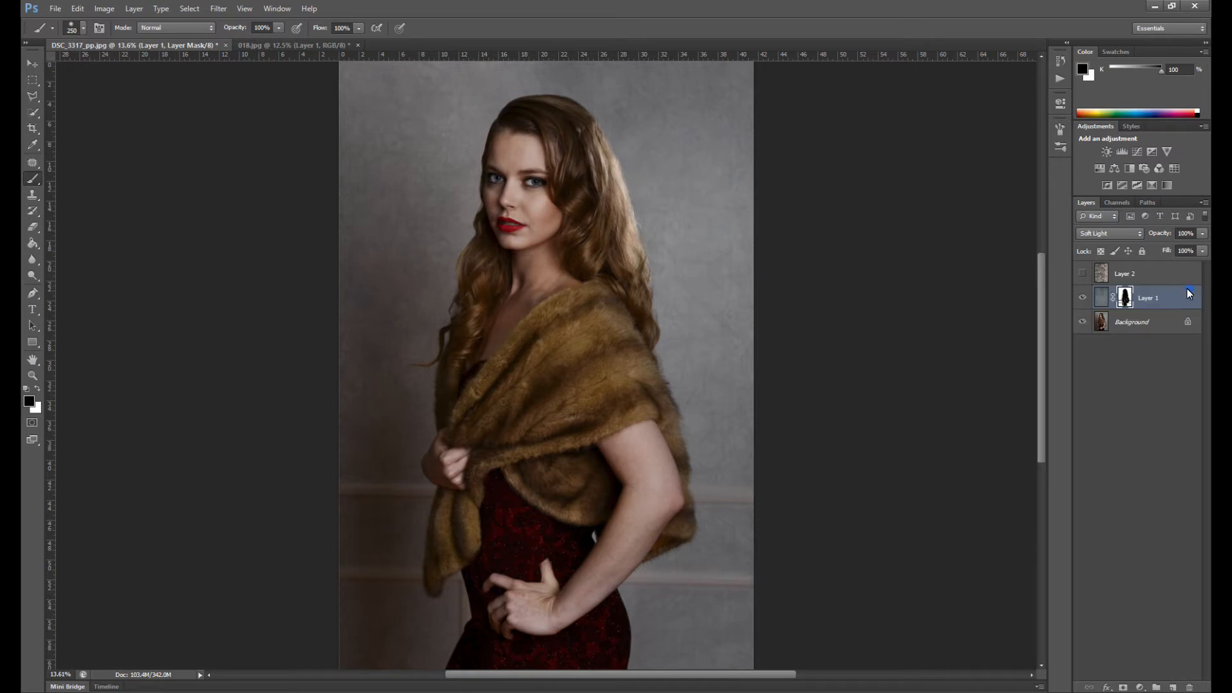
pyautogui.rightClick(1128, 298)
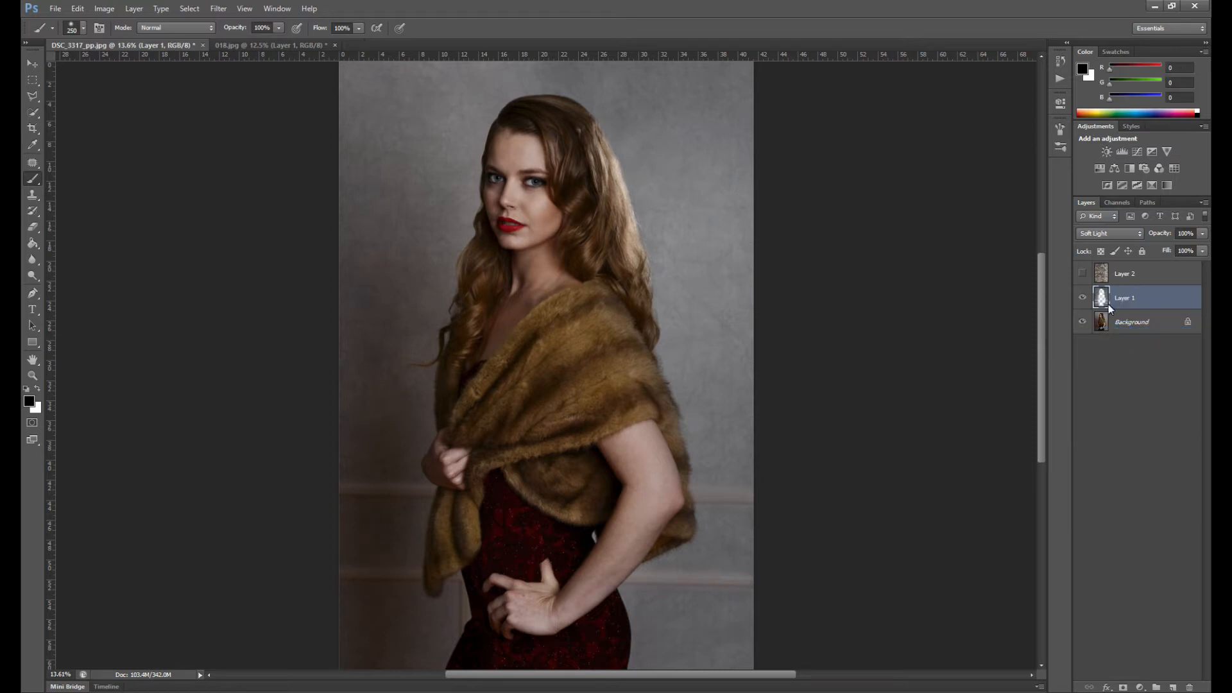
# Soften the Layer 1 texture with a Gaussian Blur, adjusting the radius with the preview on
pyautogui.click(227, 10)
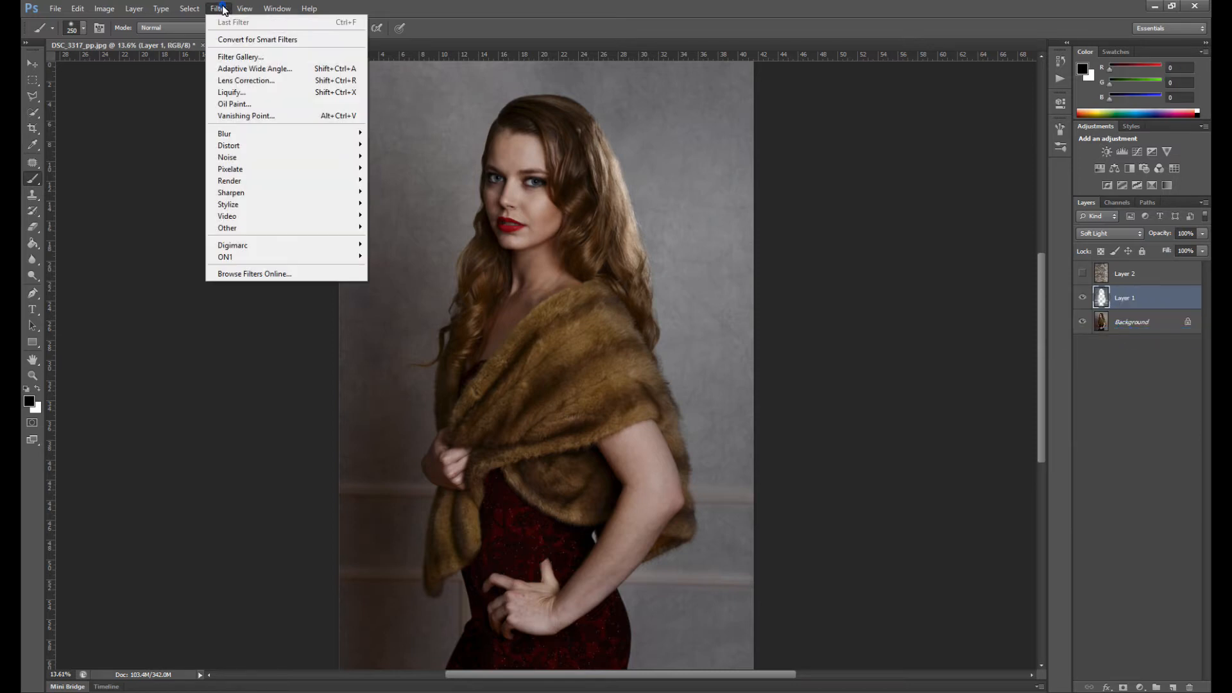
pyautogui.moveTo(256, 135)
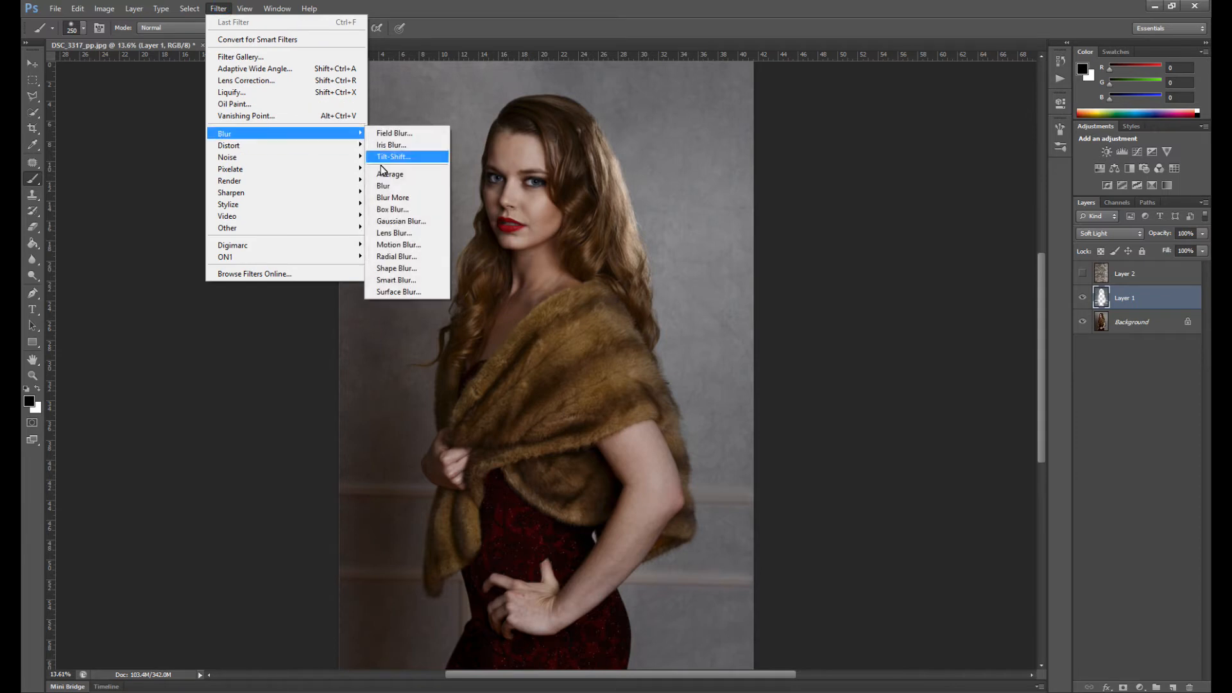
pyautogui.click(413, 221)
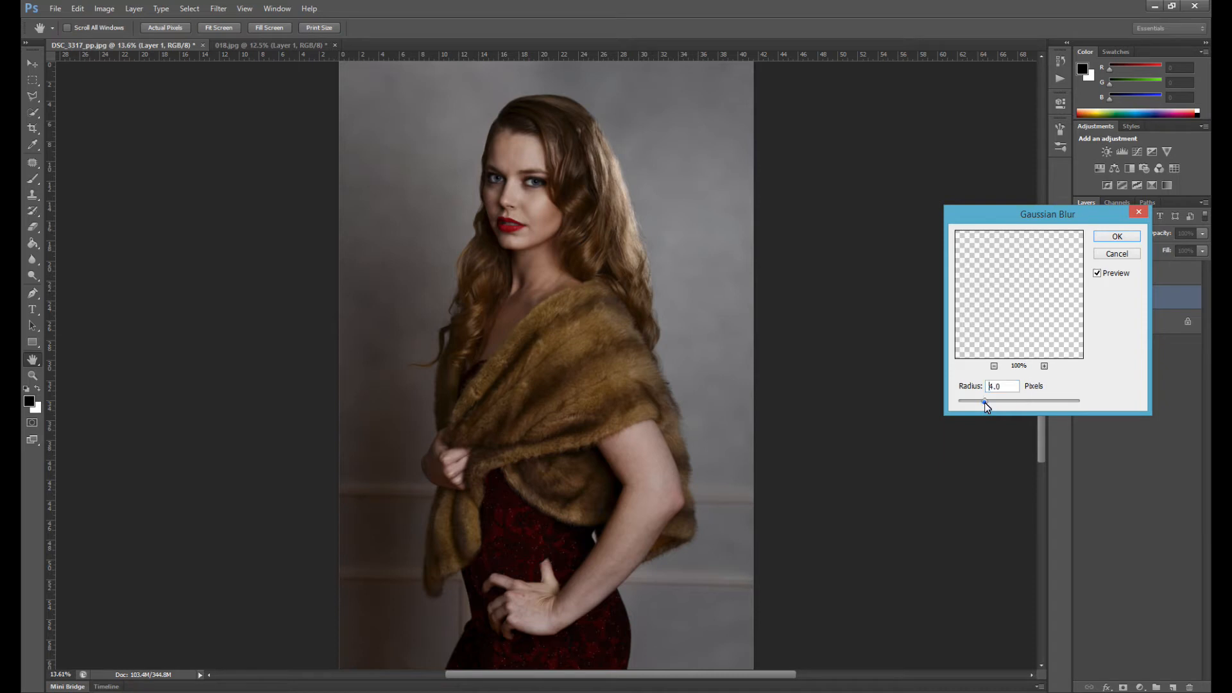
pyautogui.moveTo(992, 402); pyautogui.dragTo(1002, 403)
pyautogui.click(1124, 238)
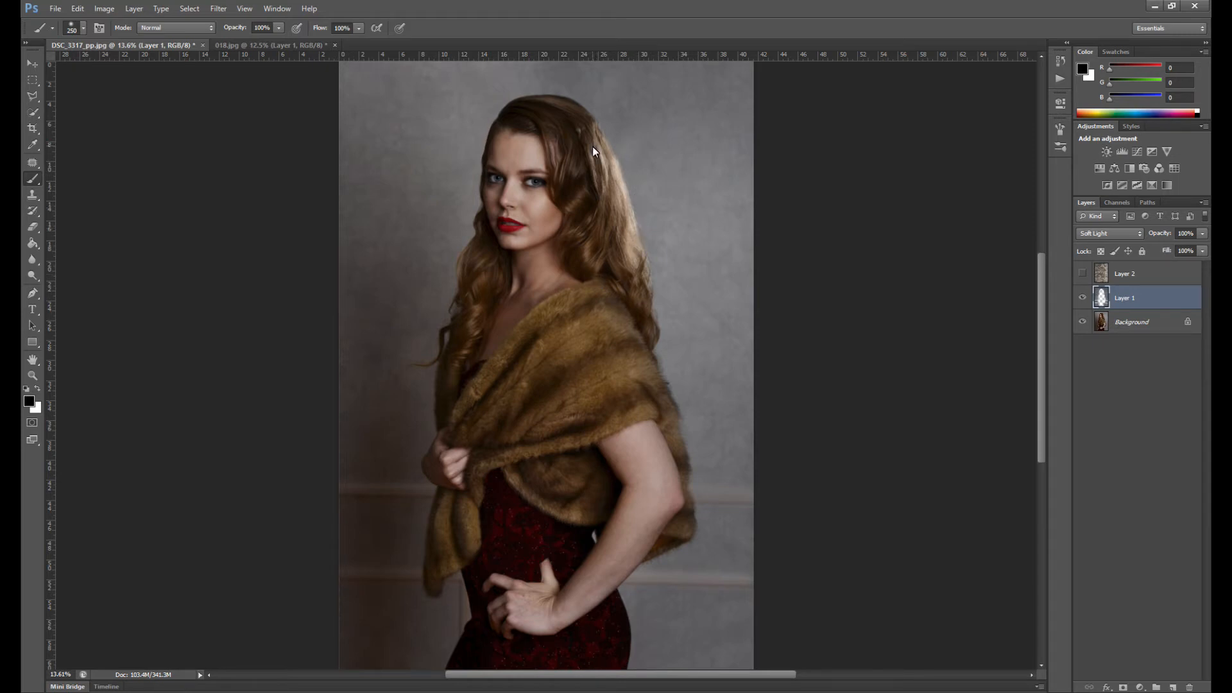
# Show the scratched Layer 2 texture and set its blend mode to Soft Light
pyautogui.click(1083, 274)
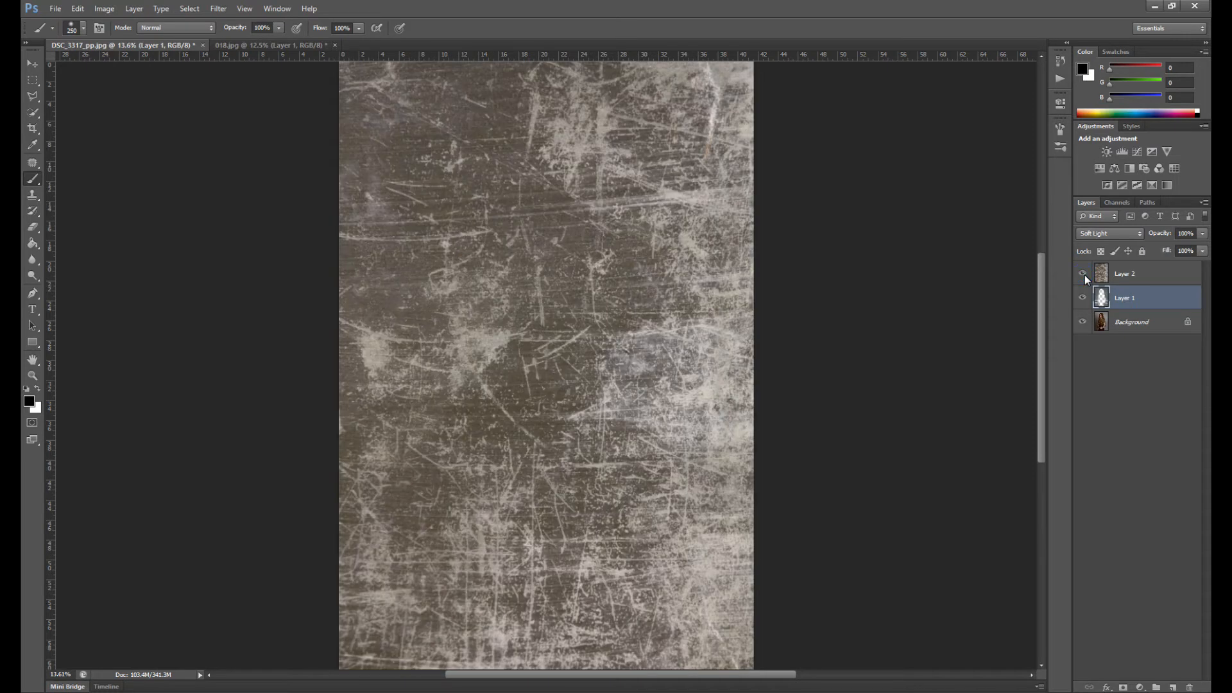
pyautogui.click(1125, 276)
pyautogui.click(1114, 236)
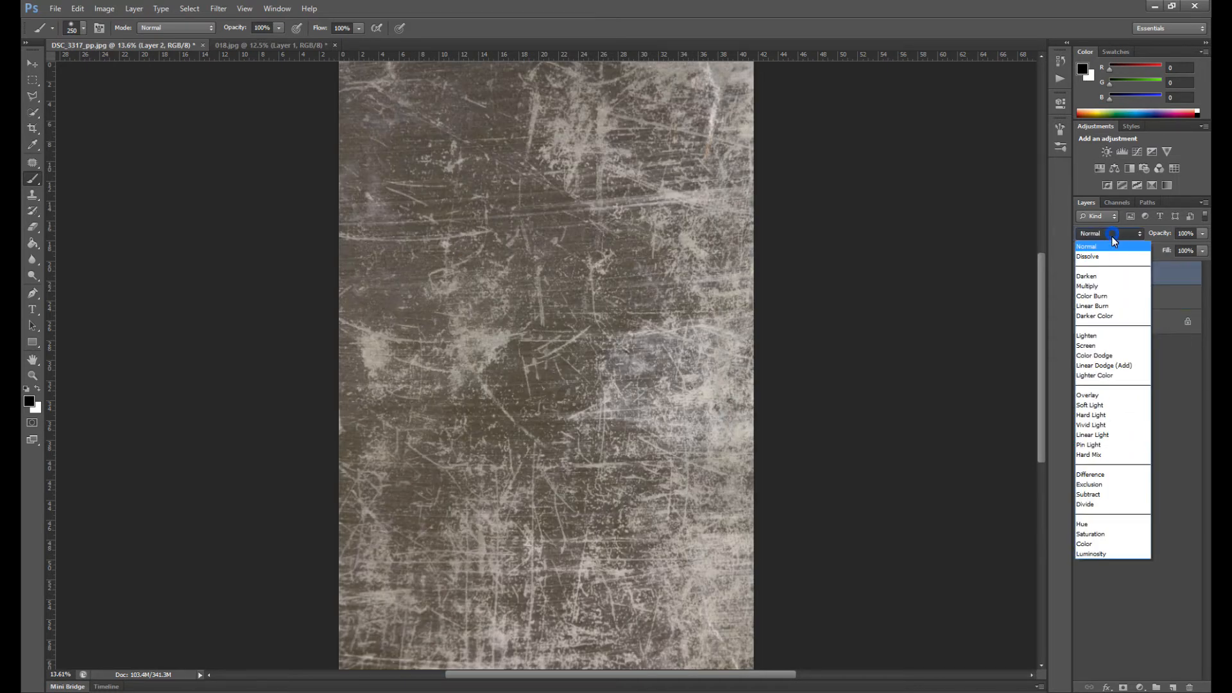
pyautogui.click(1117, 405)
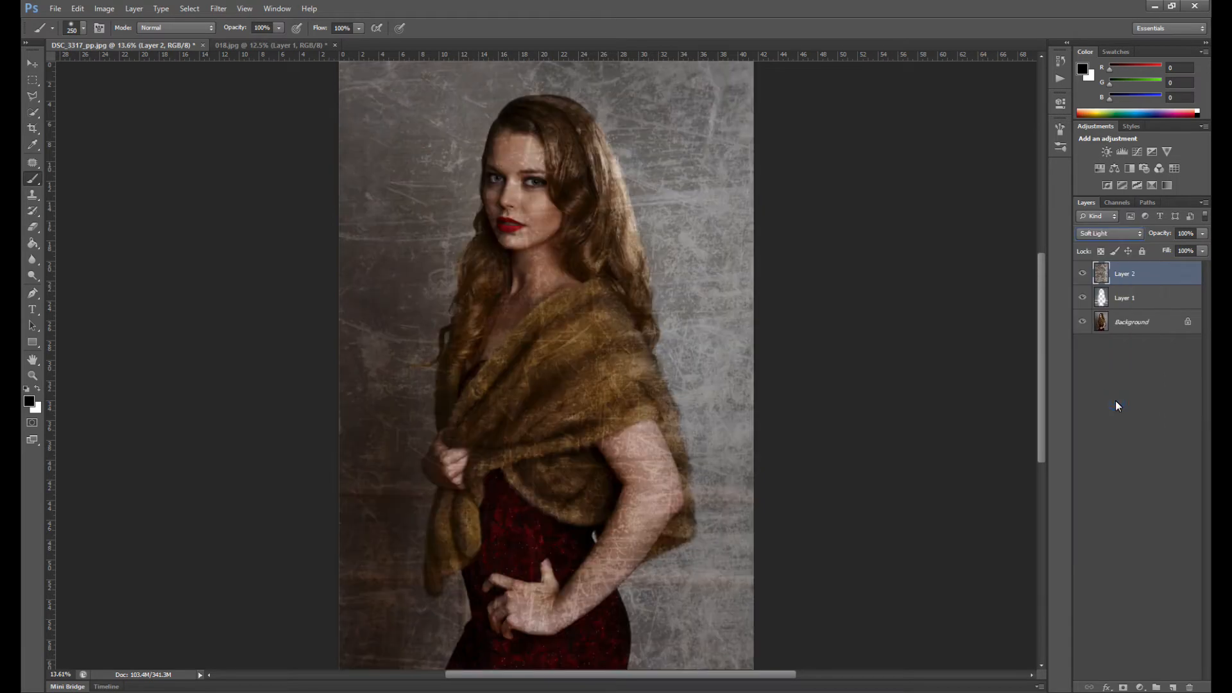
# Blur the scratched Layer 2 texture with a Gaussian Blur of about 17 pixels radius
pyautogui.click(217, 9)
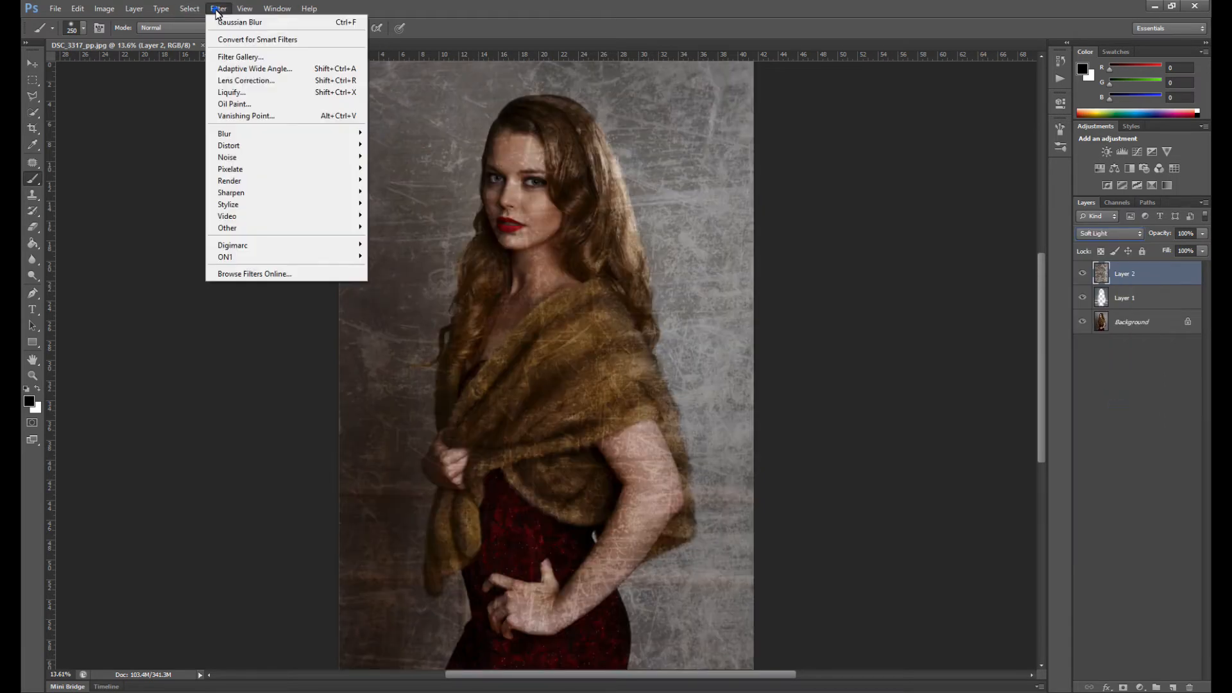
pyautogui.moveTo(256, 136)
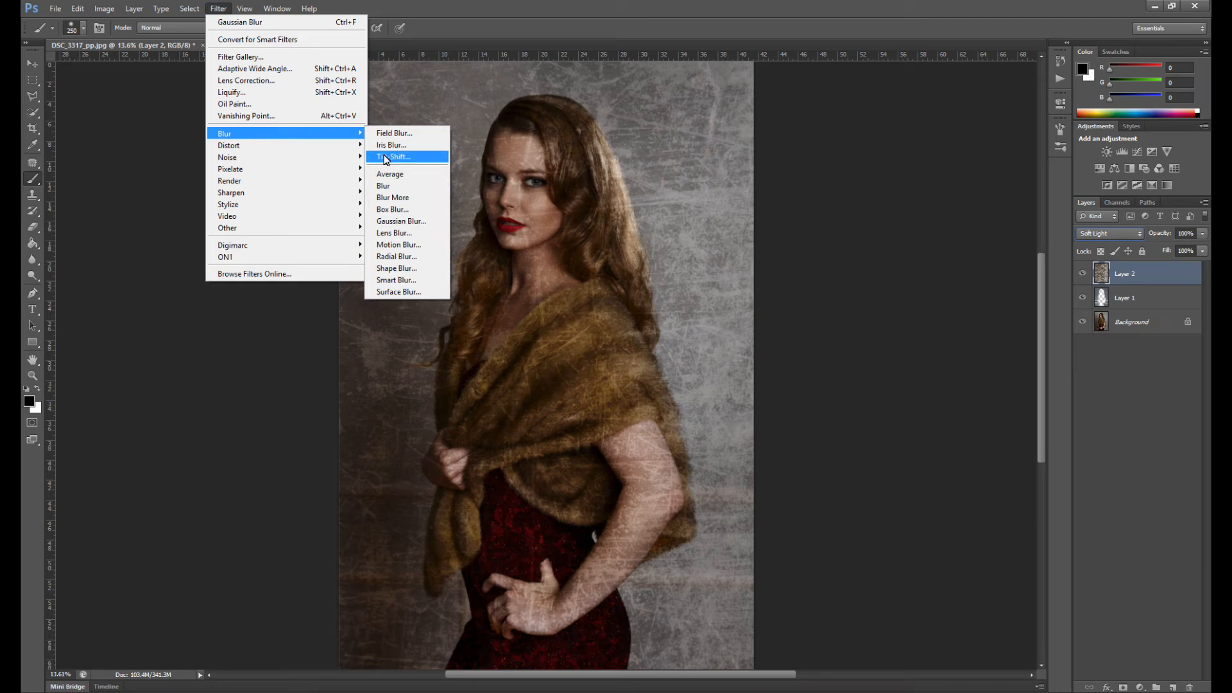
pyautogui.click(401, 220)
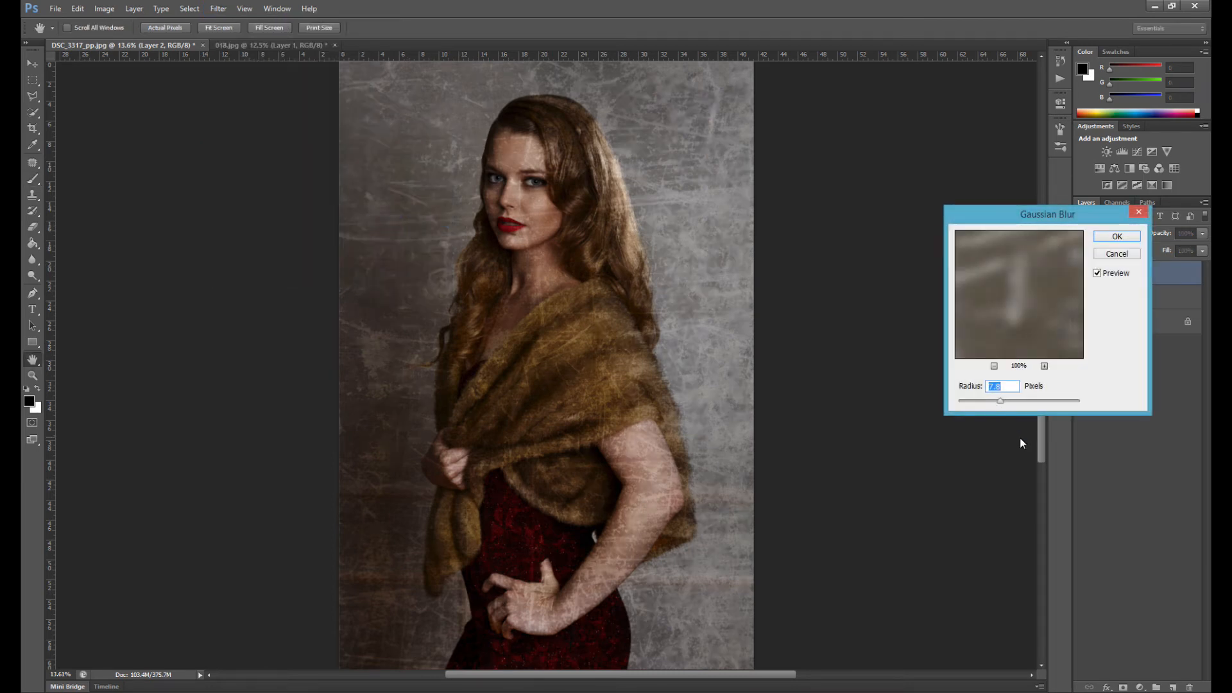
pyautogui.click(1010, 402)
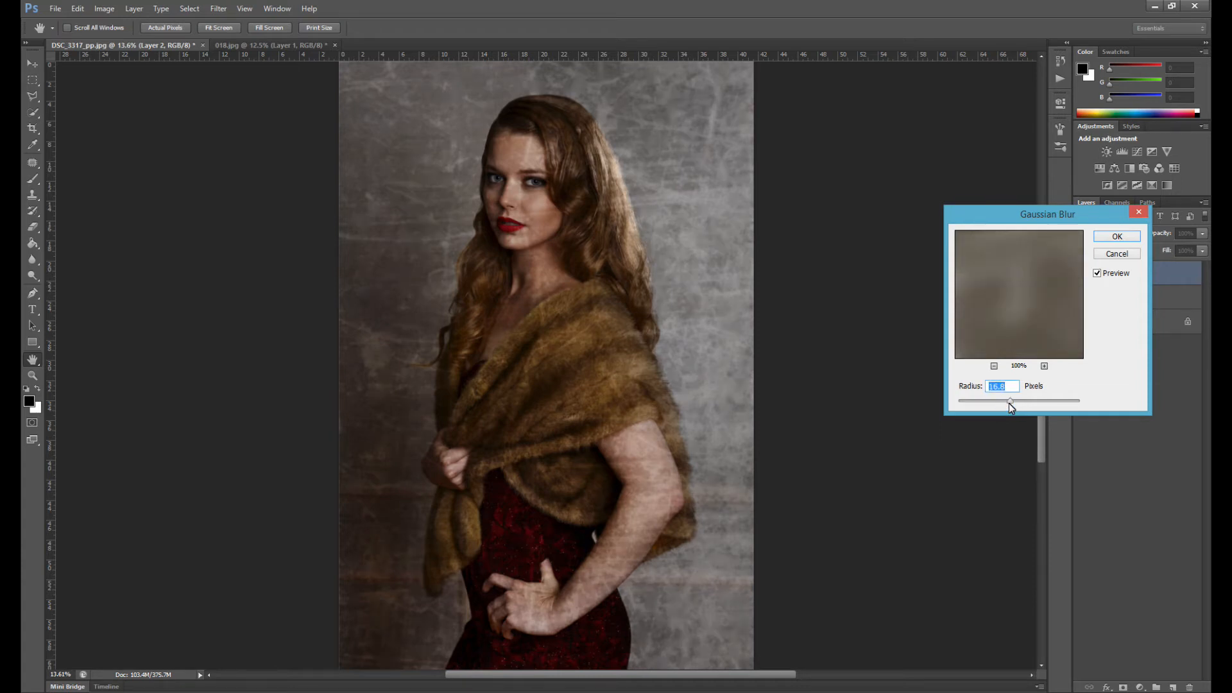
pyautogui.click(1117, 237)
# Add a layer mask to Layer 2 and paint black over the woman's skin, hair, fur wrap and dress
pyautogui.press('b')
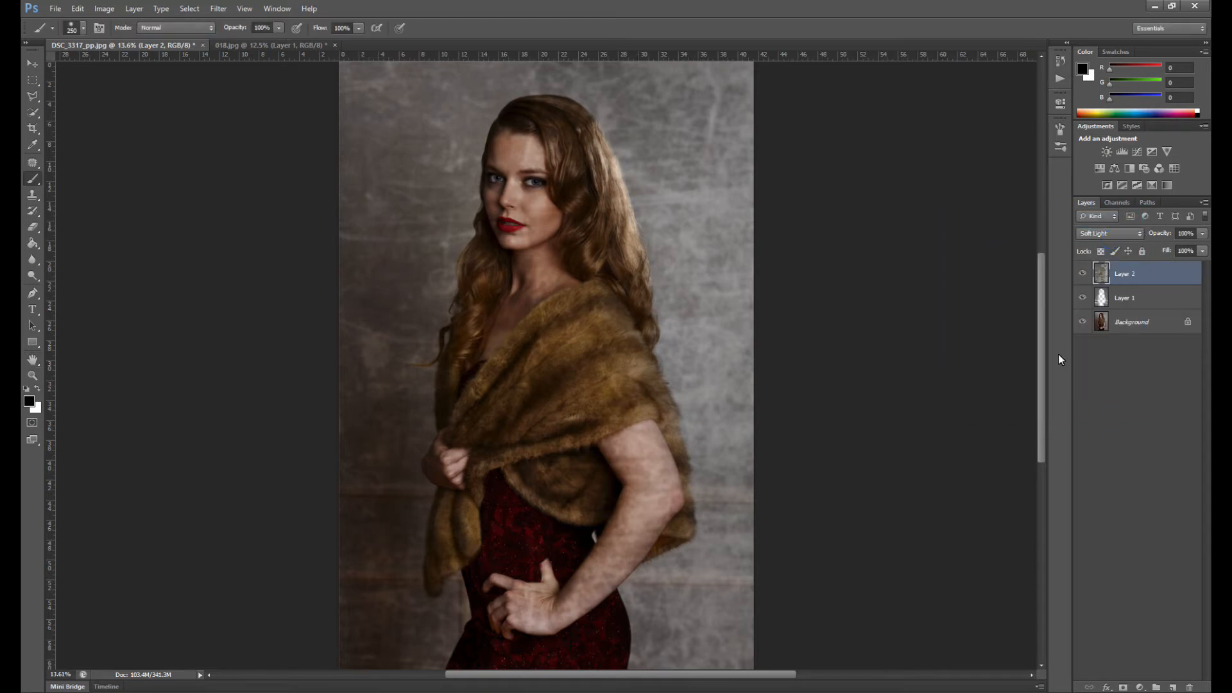
pyautogui.click(1124, 687)
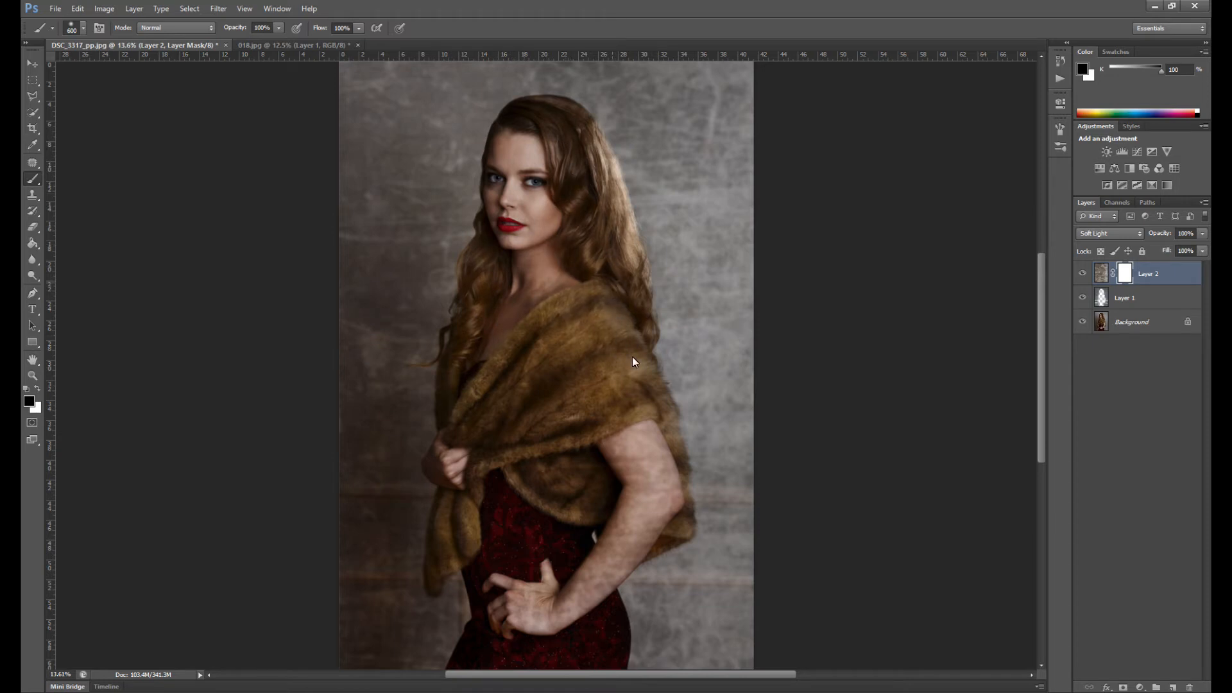
pyautogui.moveTo(608, 385)
pyautogui.mouseDown()
pyautogui.moveTo(641, 478)
pyautogui.moveTo(661, 498)
pyautogui.moveTo(657, 521)
pyautogui.moveTo(521, 607)
pyautogui.moveTo(494, 637)
pyautogui.mouseUp()
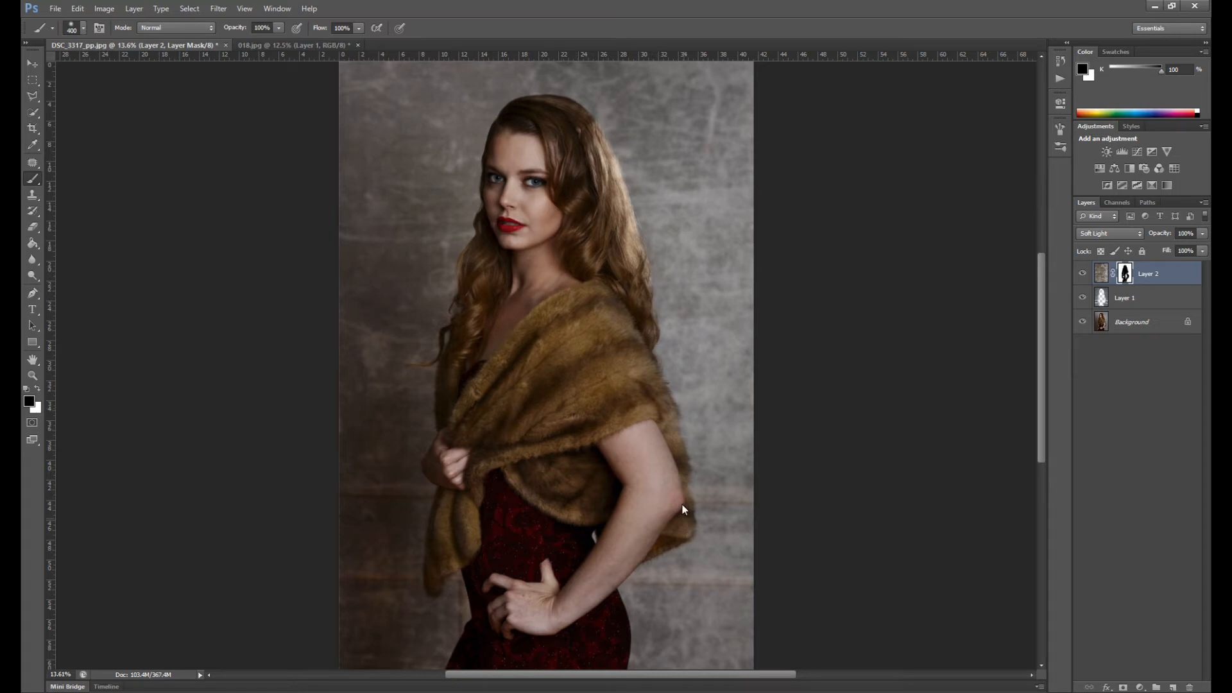
# Paint black with a 250 px brush along the wall mouldings and beside the dress's edge on the Layer 2 mask
pyautogui.press('[')
pyautogui.keyDown('shift'); pyautogui.click(757, 585); pyautogui.keyUp('shift')
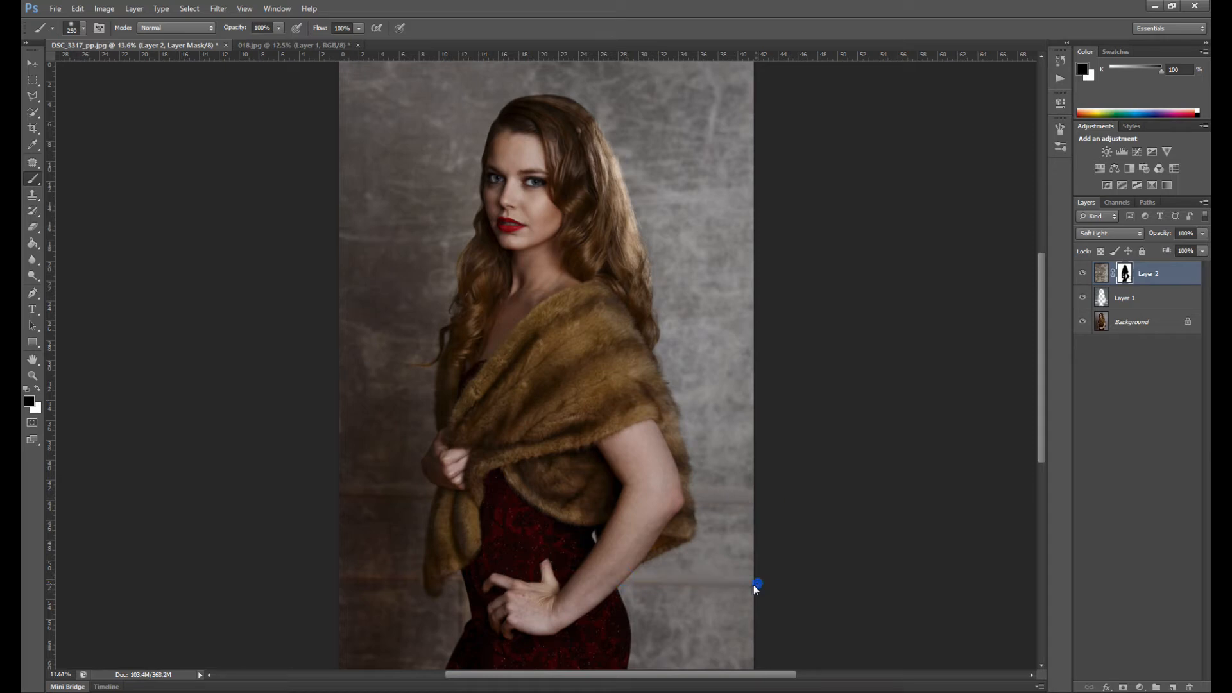
pyautogui.click(468, 575)
pyautogui.keyDown('shift'); pyautogui.click(337, 576); pyautogui.keyUp('shift')
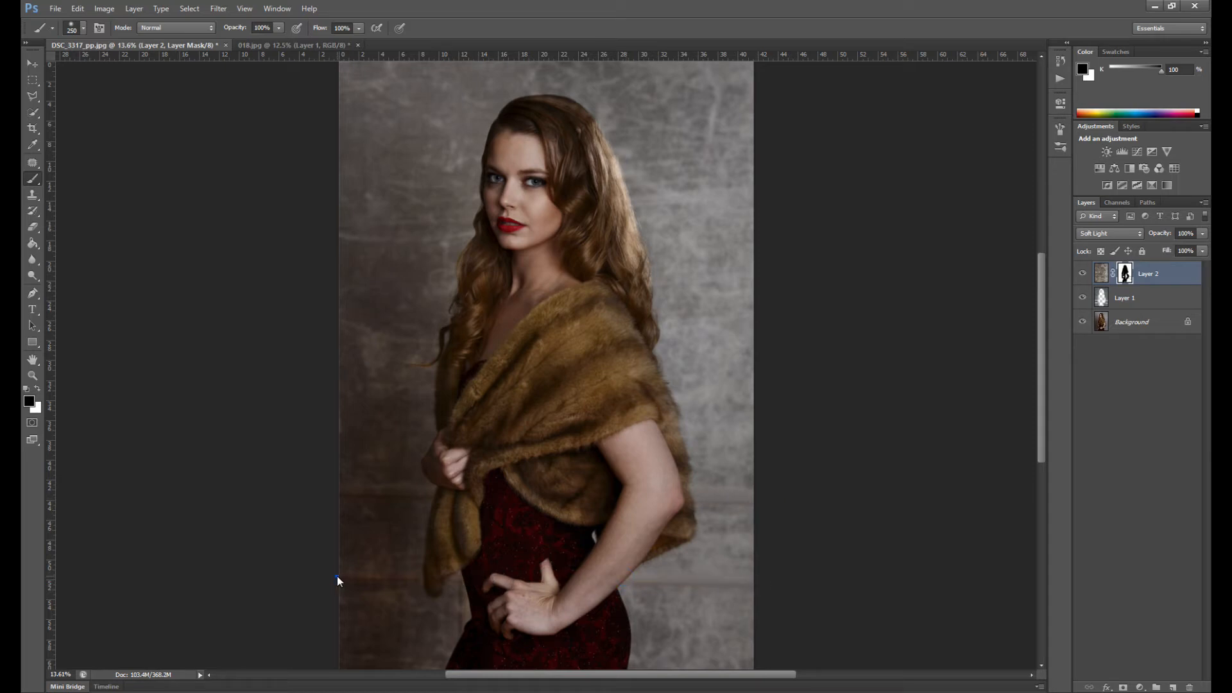
pyautogui.click(341, 490)
pyautogui.keyDown('shift'); pyautogui.click(449, 493); pyautogui.keyUp('shift')
pyautogui.click(472, 583)
pyautogui.keyDown('shift'); pyautogui.click(472, 640); pyautogui.keyUp('shift')
pyautogui.click(510, 632)
# Compare the portrait with and without Layer 2, and lower that layer's opacity to 36%
pyautogui.click(1084, 273)
pyautogui.click(1084, 272)
pyautogui.click(1084, 273)
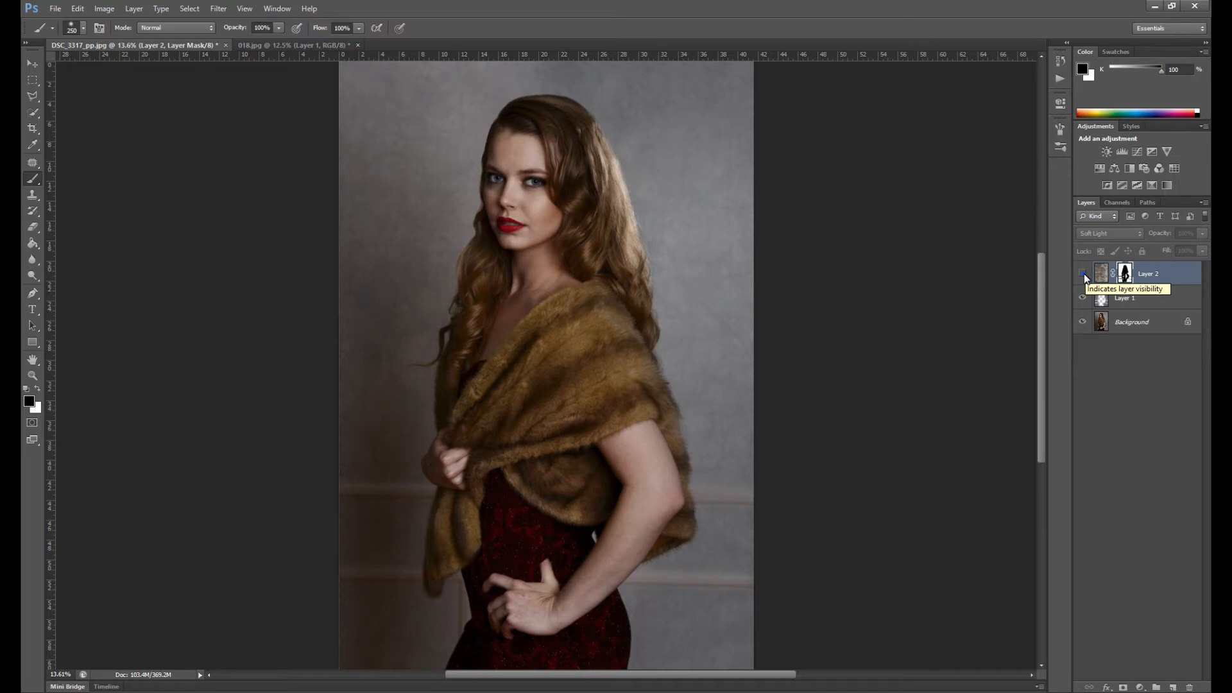
pyautogui.click(1084, 273)
pyautogui.click(1202, 234)
pyautogui.moveTo(1199, 248); pyautogui.dragTo(1201, 251)
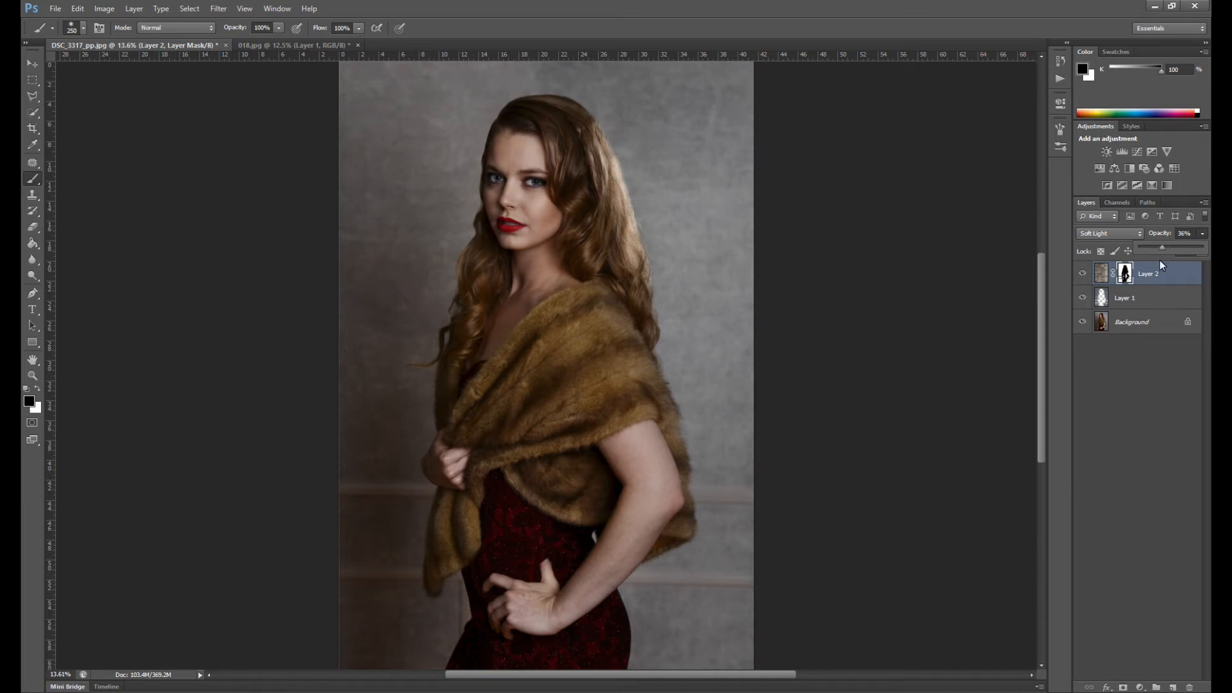
# Hide Layer 1 to judge the scratched texture alone, and set Layer 2's opacity to 37%
pyautogui.click(1085, 301)
pyautogui.click(1084, 300)
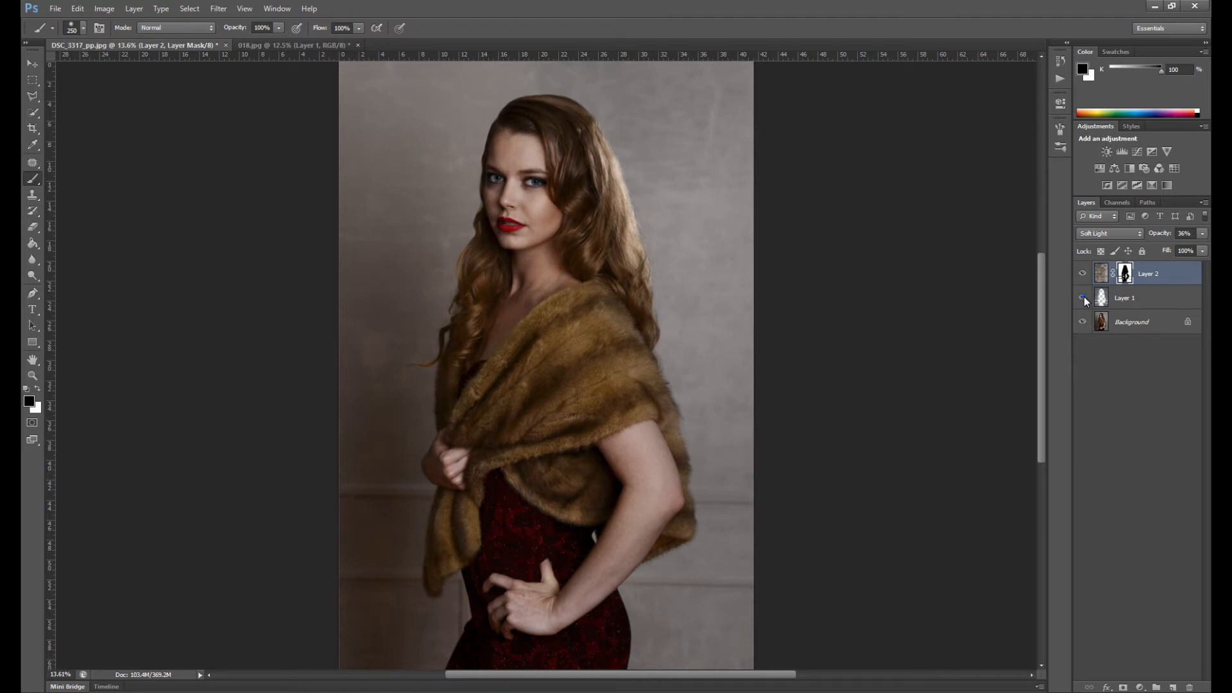
pyautogui.click(1084, 298)
pyautogui.click(1084, 299)
pyautogui.click(1101, 273)
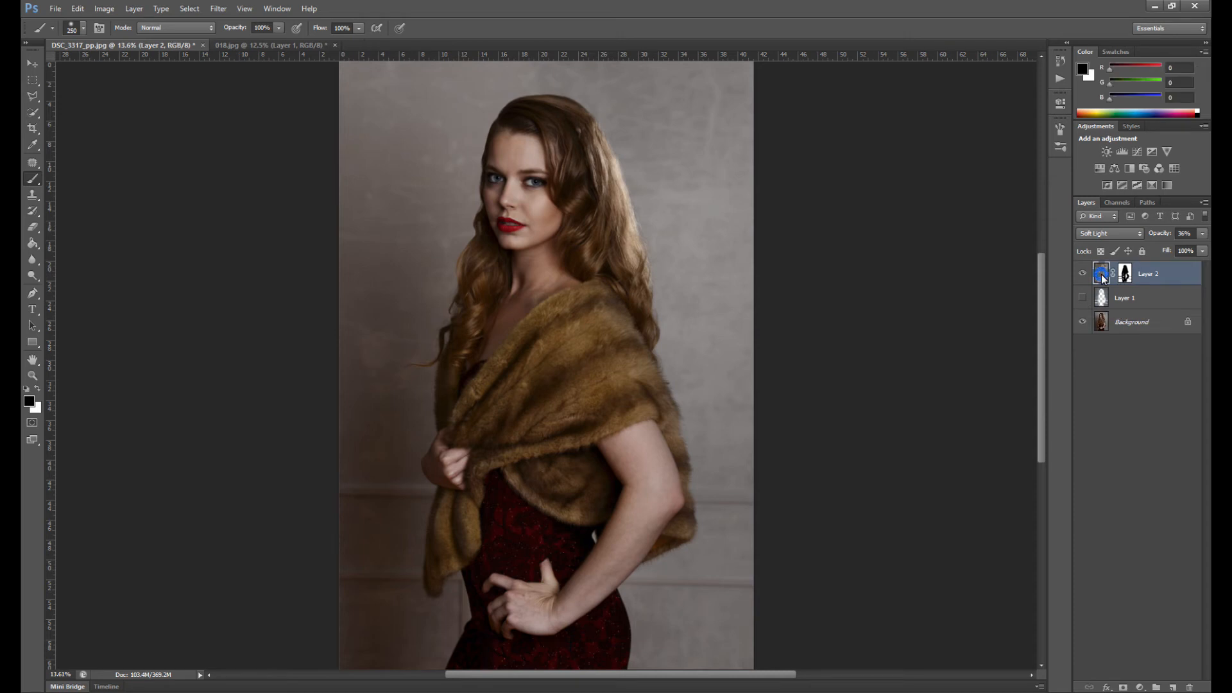
pyautogui.click(1202, 233)
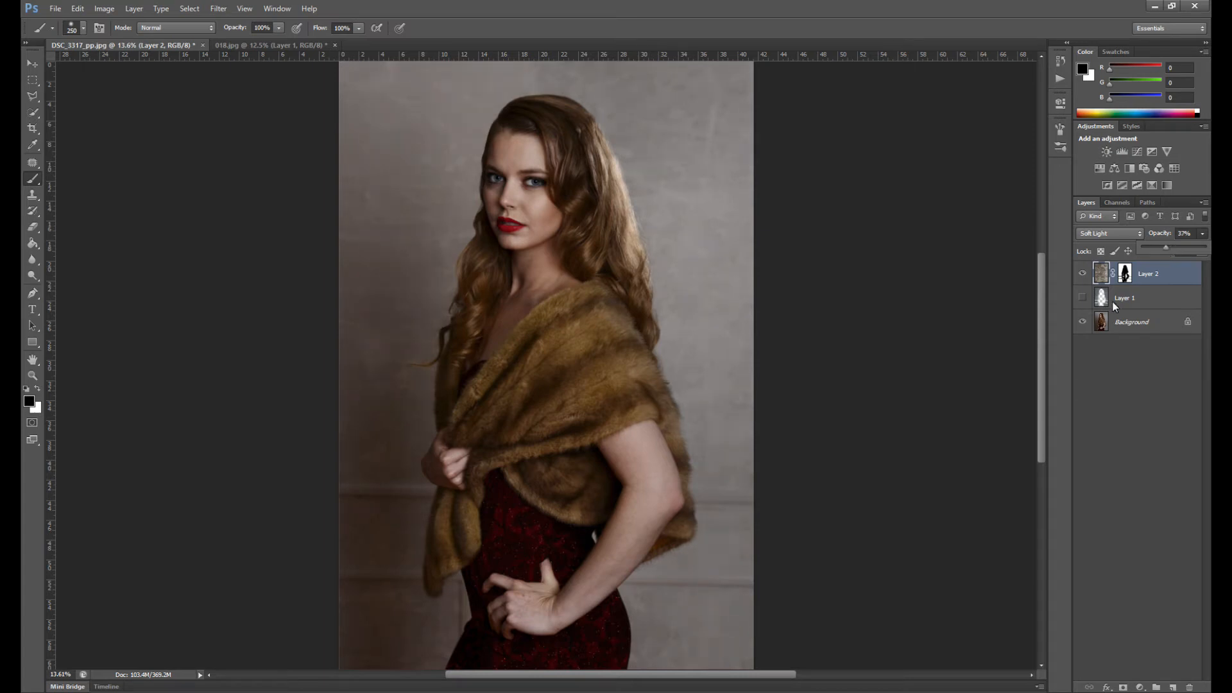
pyautogui.click(1124, 274)
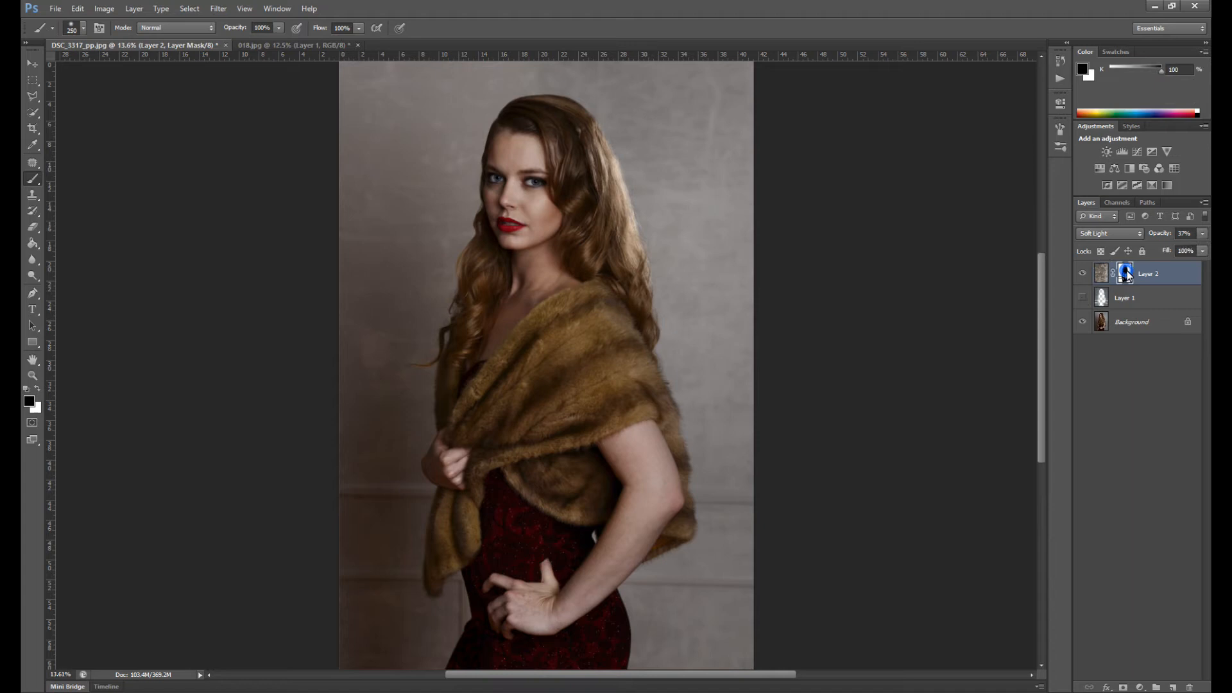
# Show Layer 1 again and reduce its opacity to 88%
pyautogui.click(1140, 299)
pyautogui.click(1084, 298)
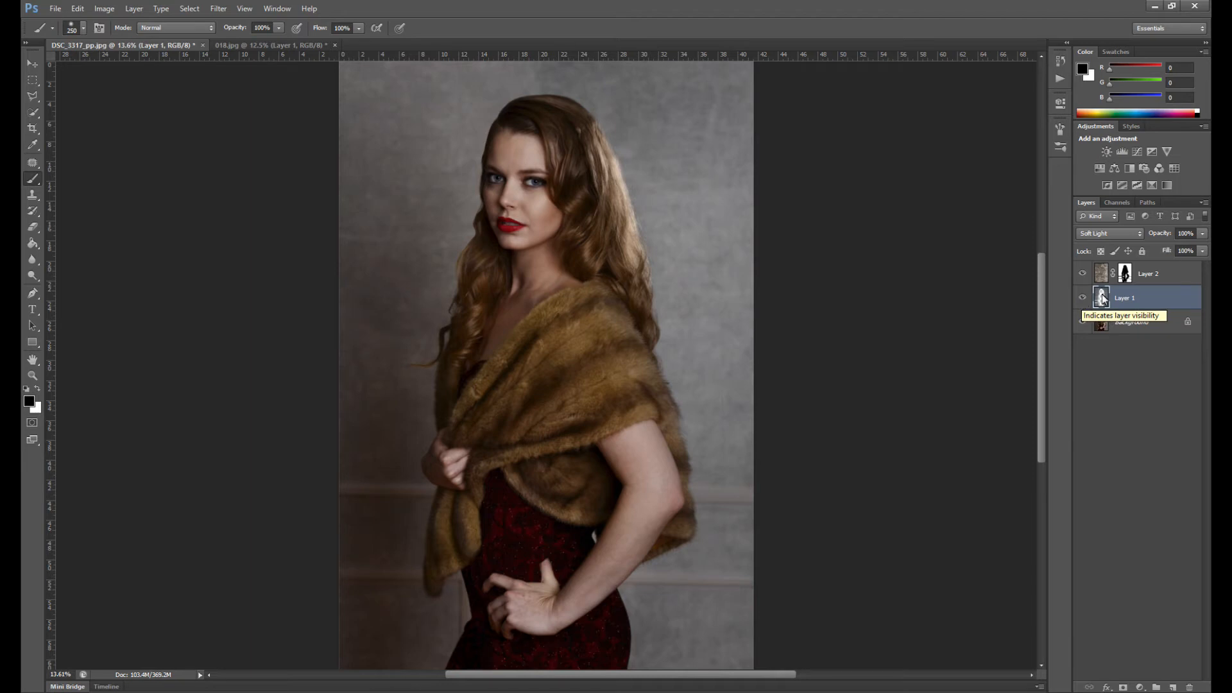
pyautogui.click(1203, 234)
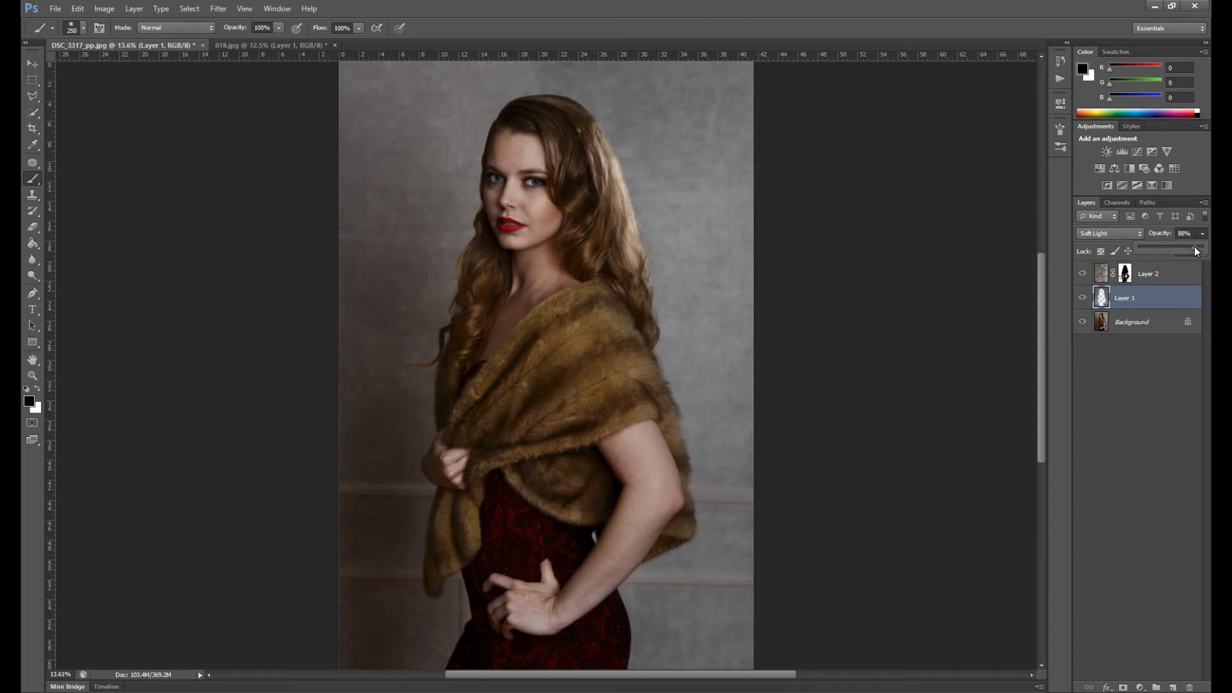
# Inspect the hair edges and background texture up close, and fit the whole portrait in view
pyautogui.click(1041, 303)
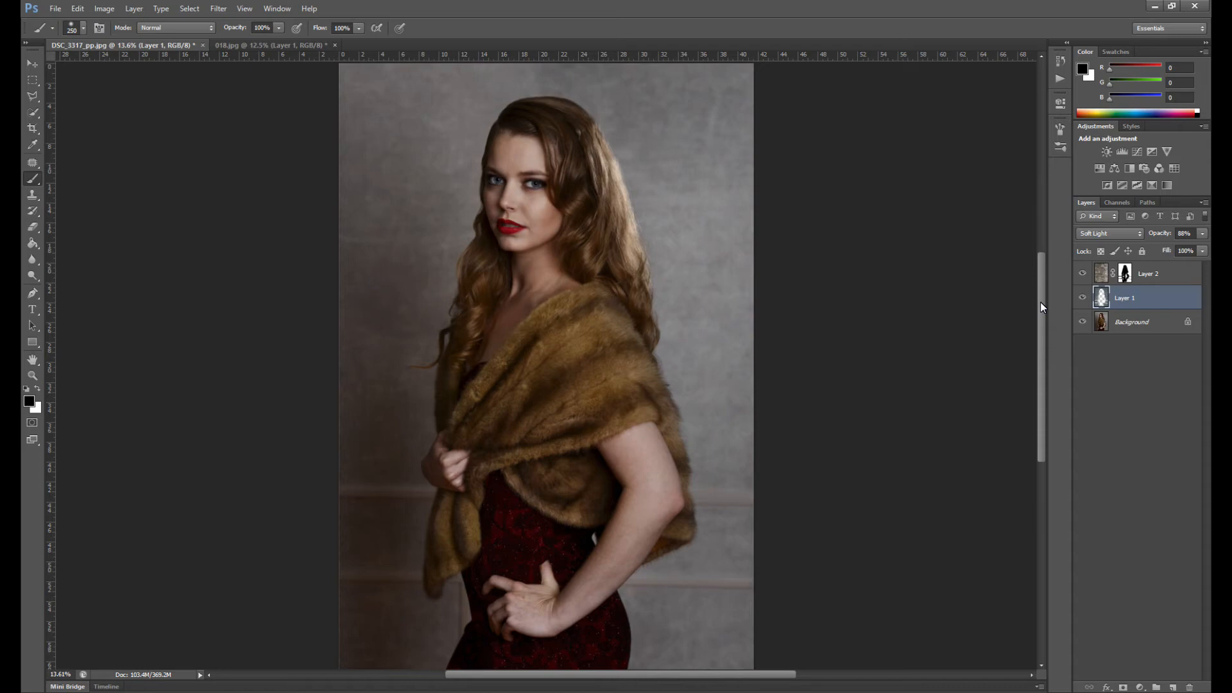
pyautogui.scroll(10, 421, 200)
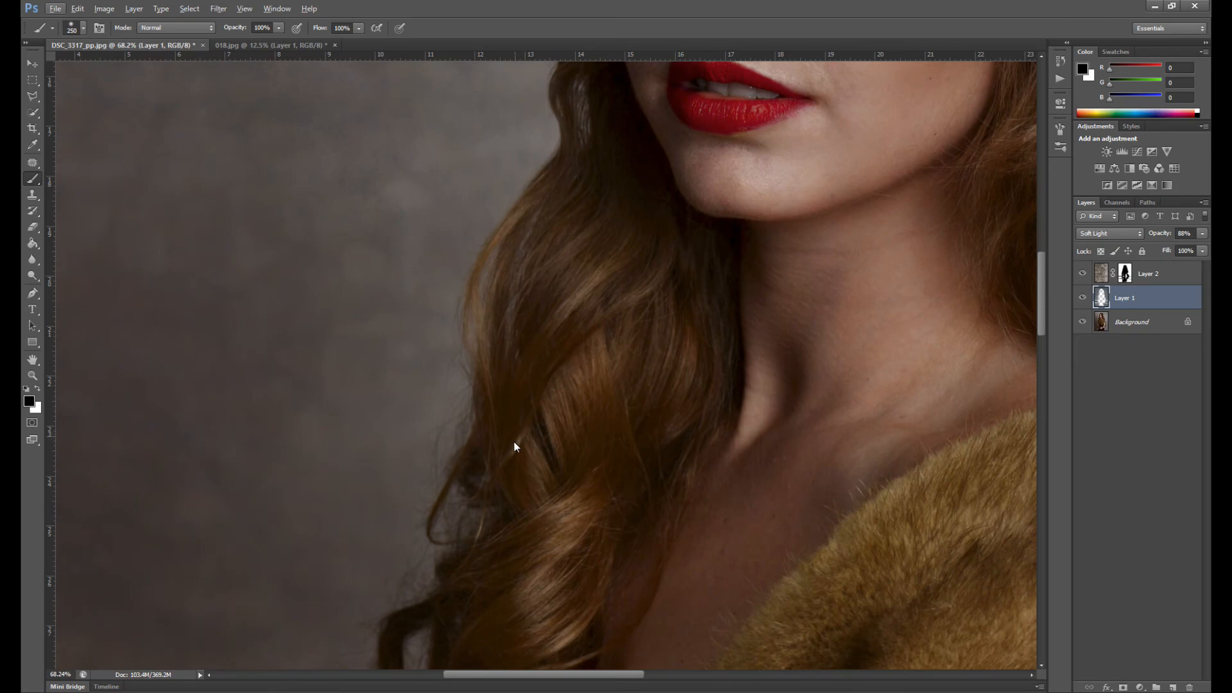
pyautogui.scroll(-8, 516, 435)
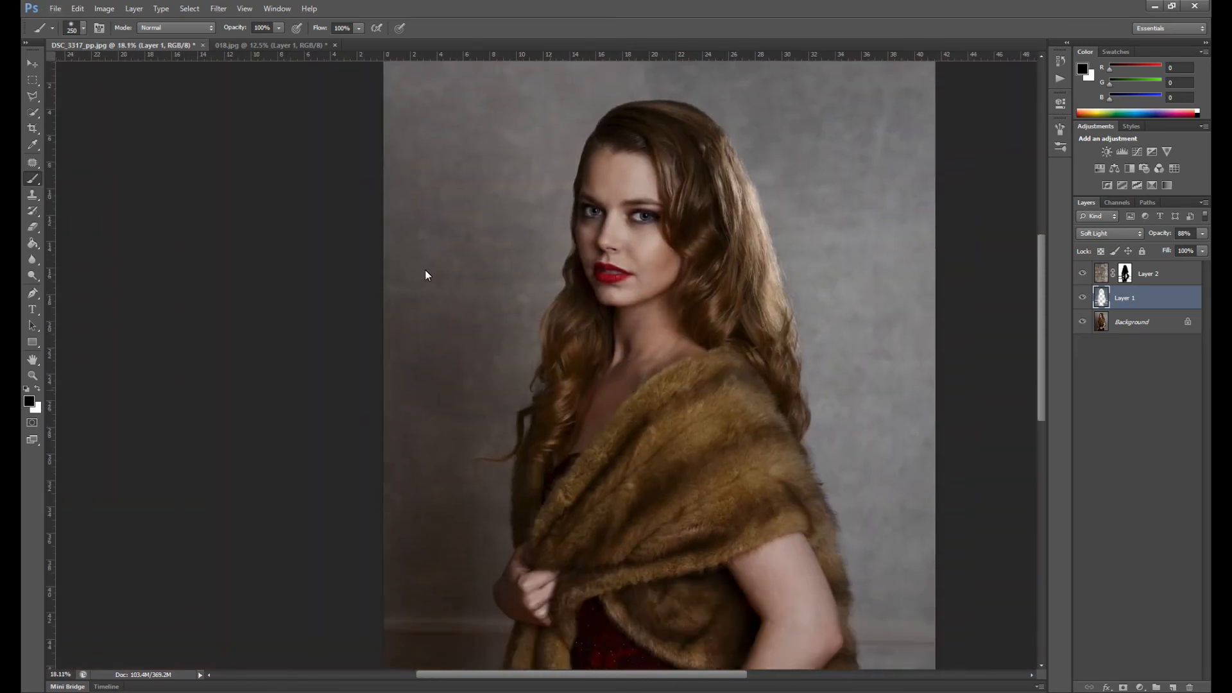
pyautogui.click(33, 358)
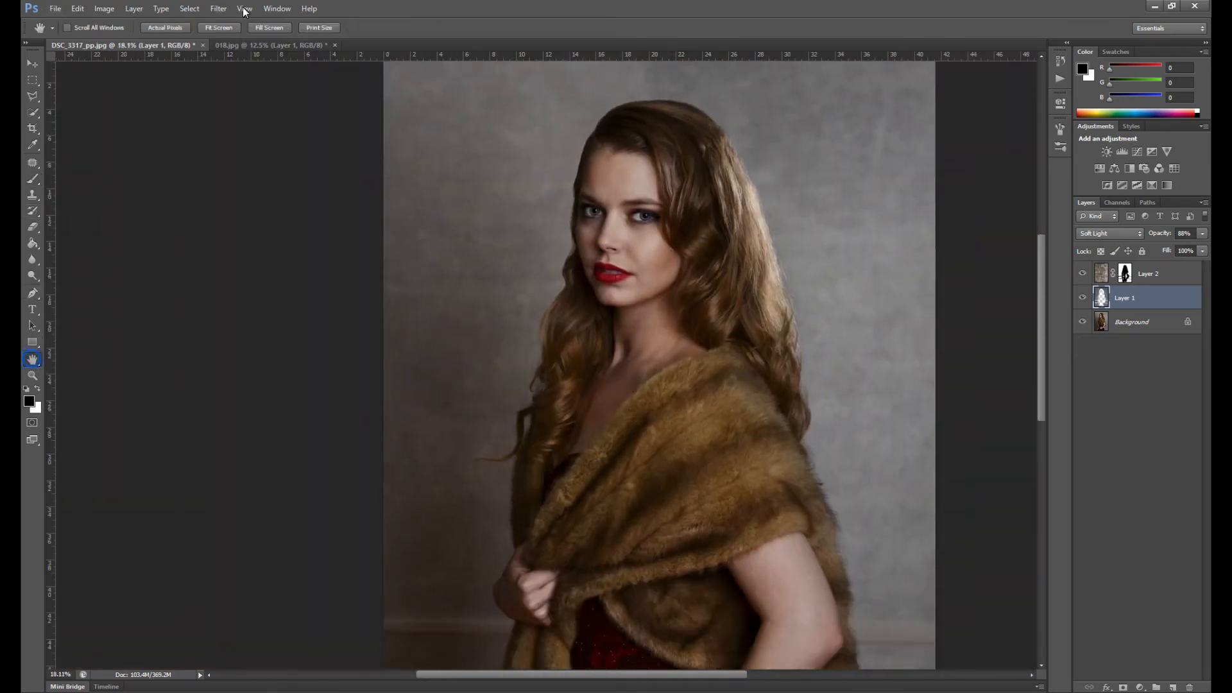
pyautogui.click(225, 29)
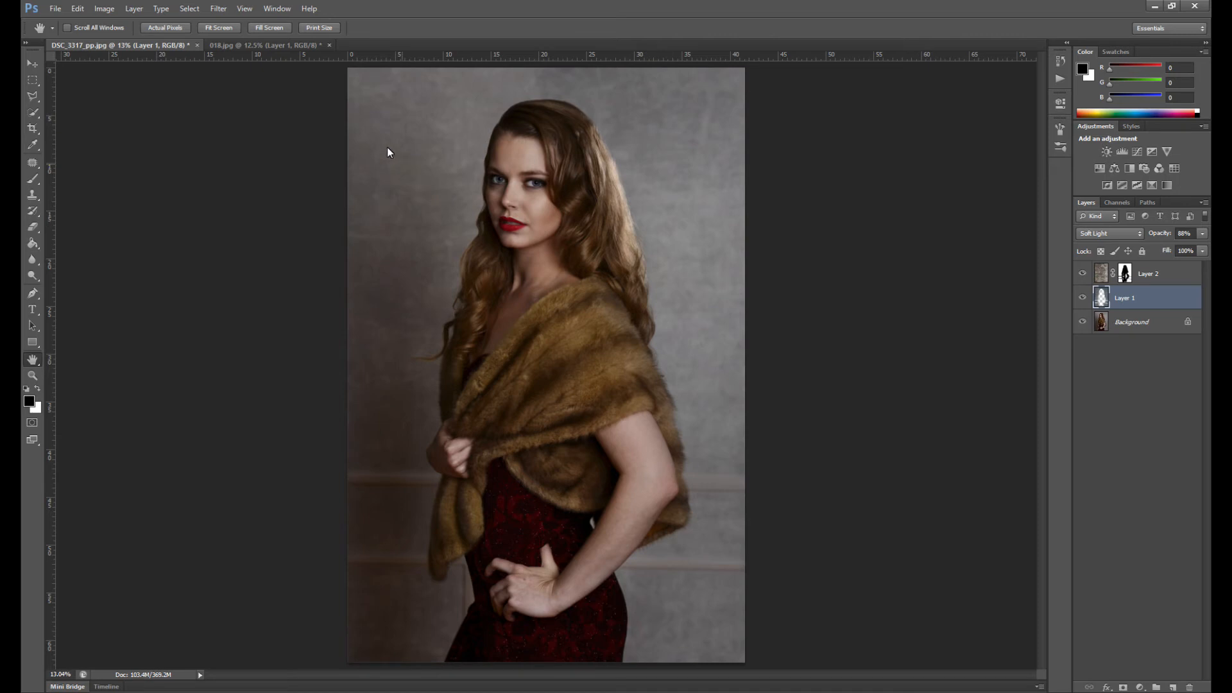
# In 018.jpg, show the cracked stone texture on Layer 1, try Overlay, and set its blend mode to Soft Light
pyautogui.click(282, 46)
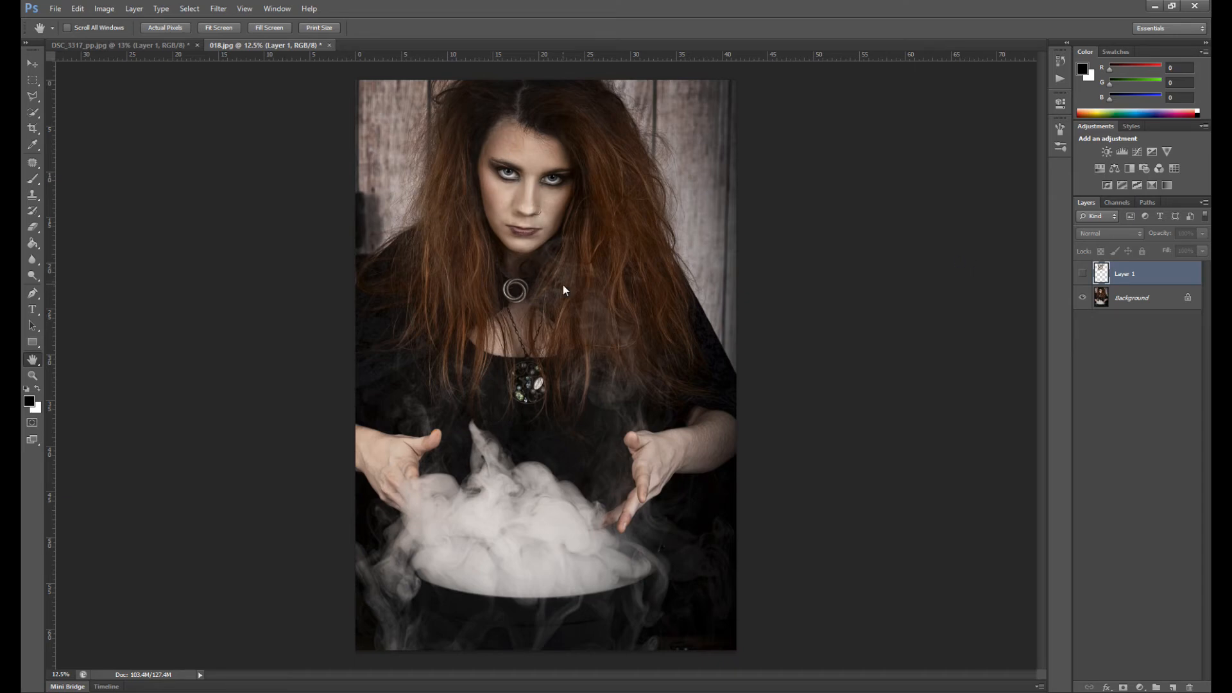
pyautogui.click(1081, 274)
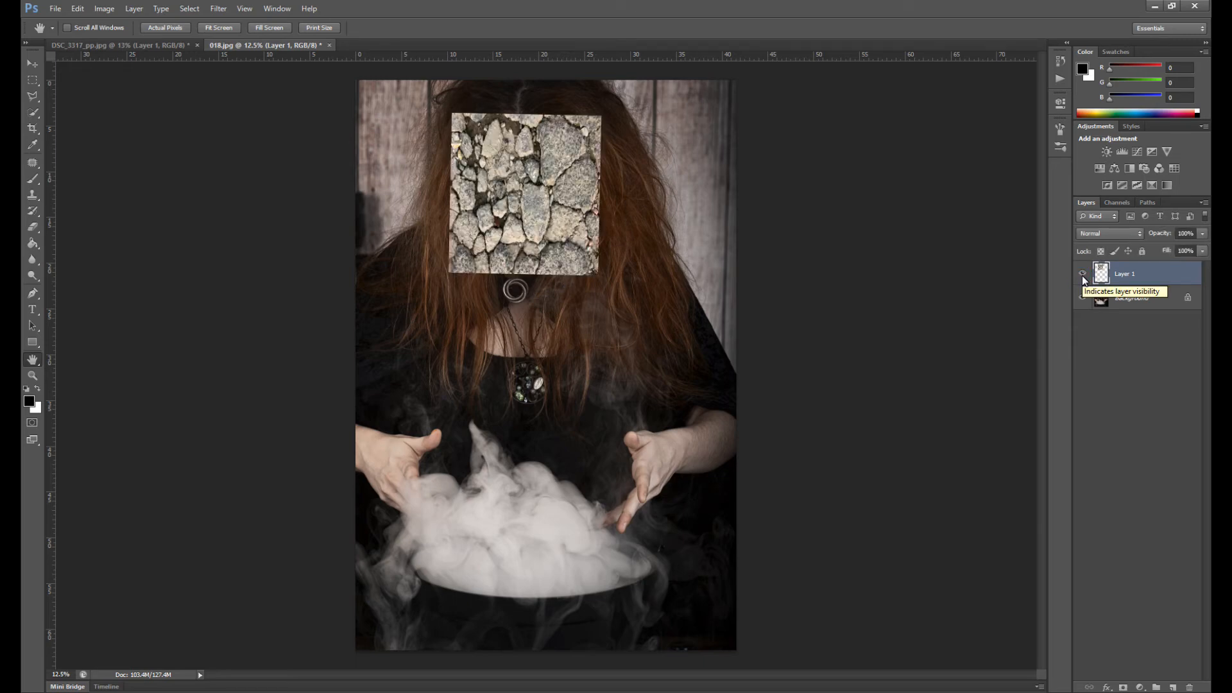
pyautogui.click(1112, 234)
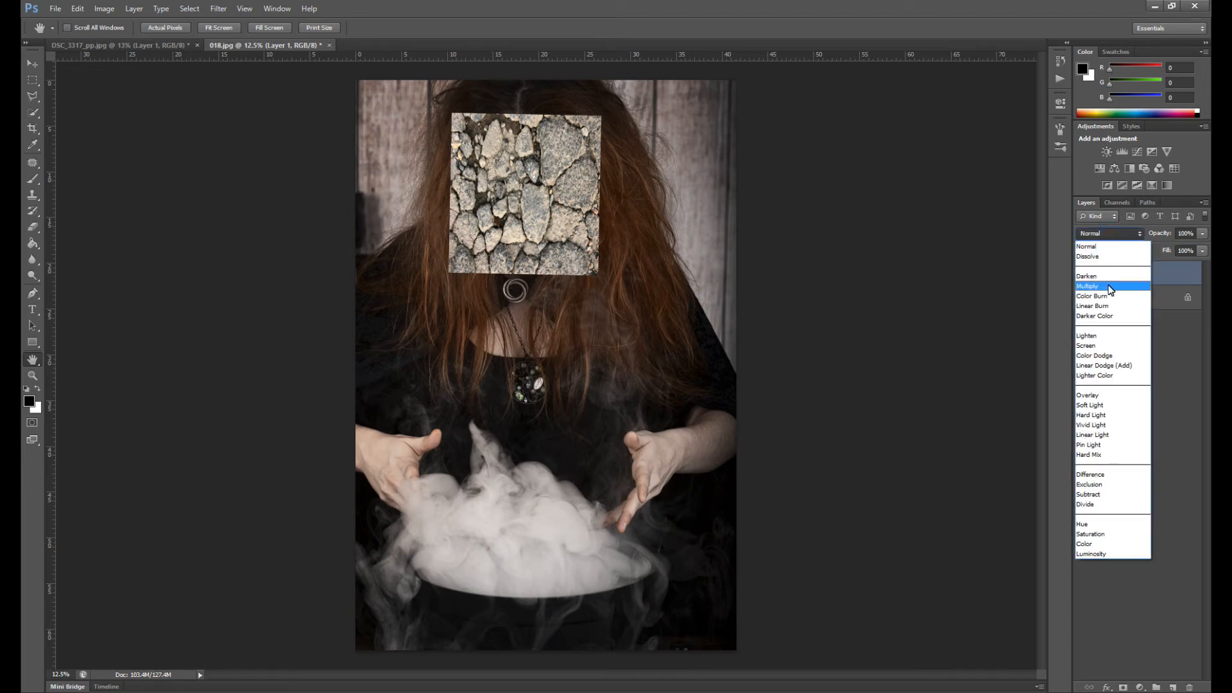
pyautogui.click(1106, 394)
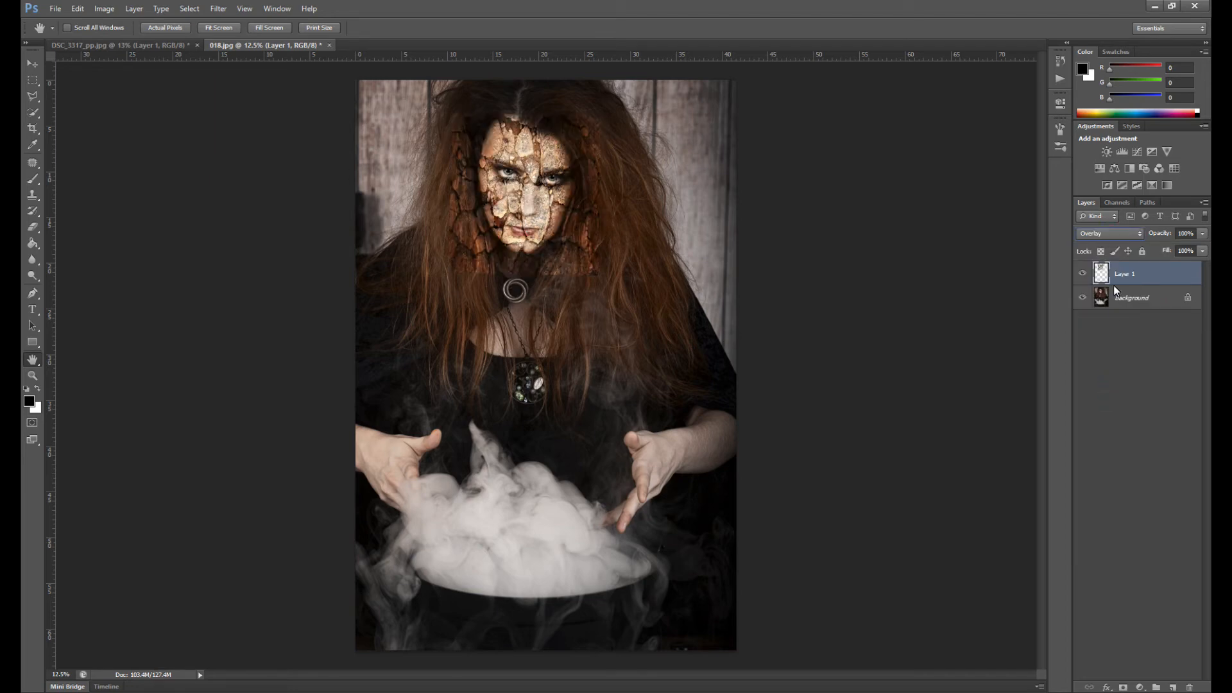
pyautogui.click(1106, 236)
pyautogui.click(1107, 406)
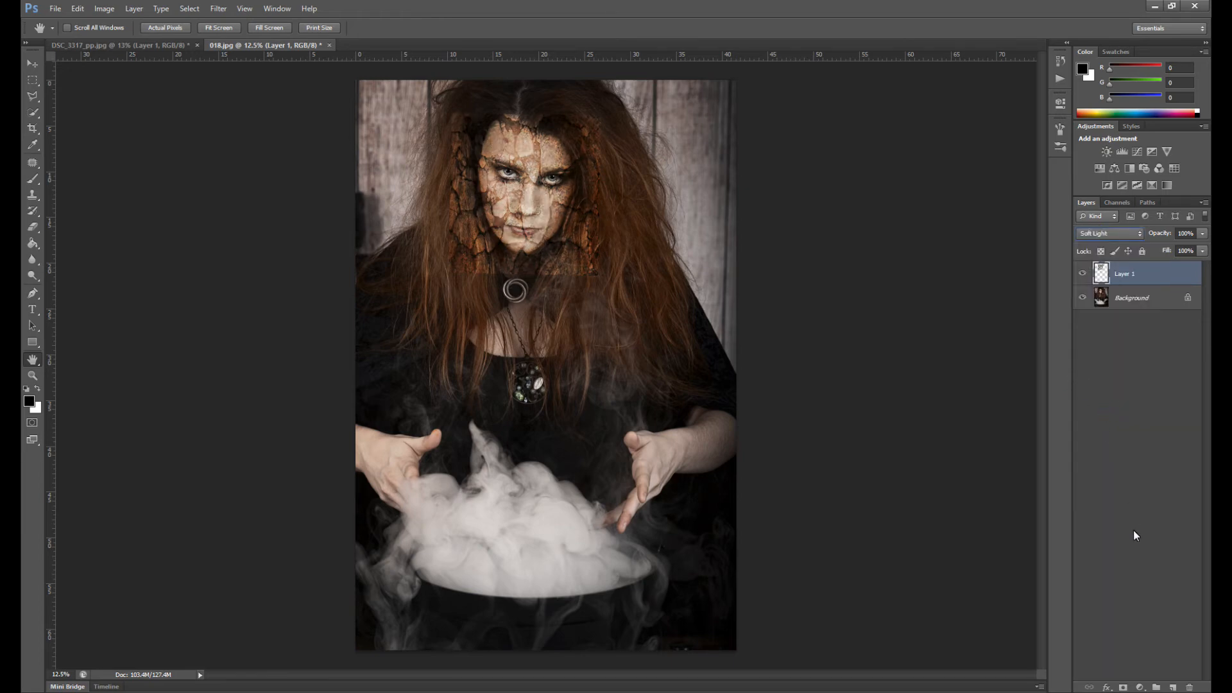
# Add a layer mask to the stone texture and paint black over the hair and neck around the face
pyautogui.click(1123, 687)
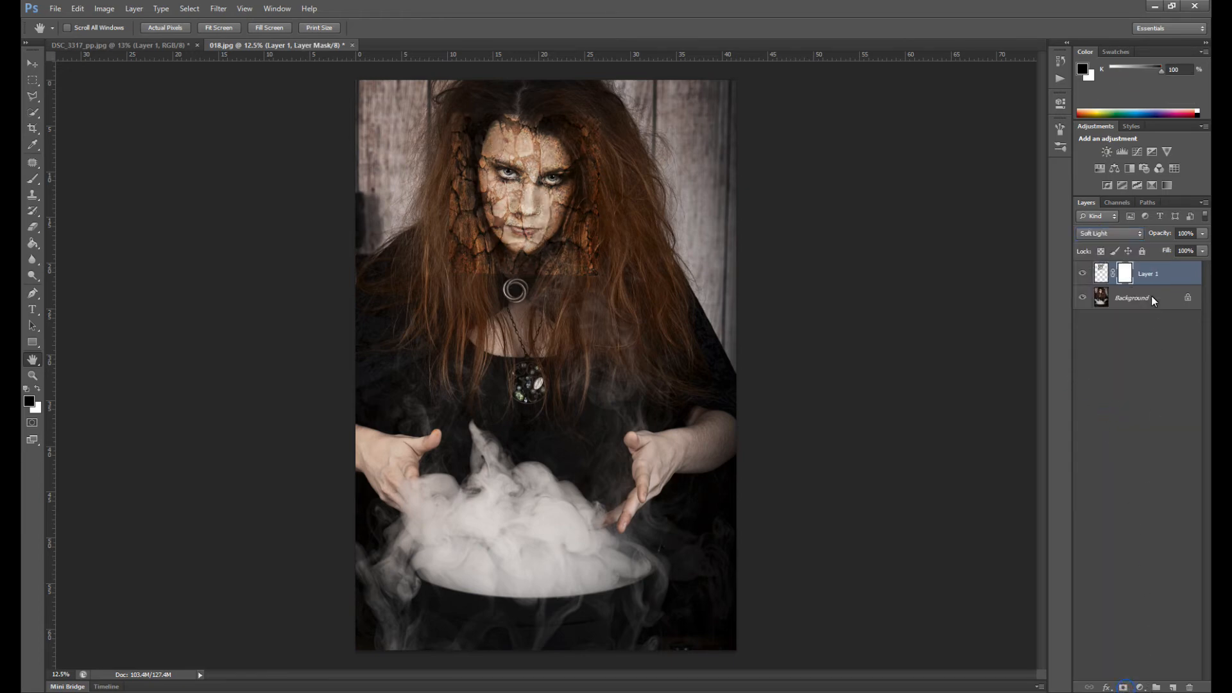
pyautogui.click(30, 178)
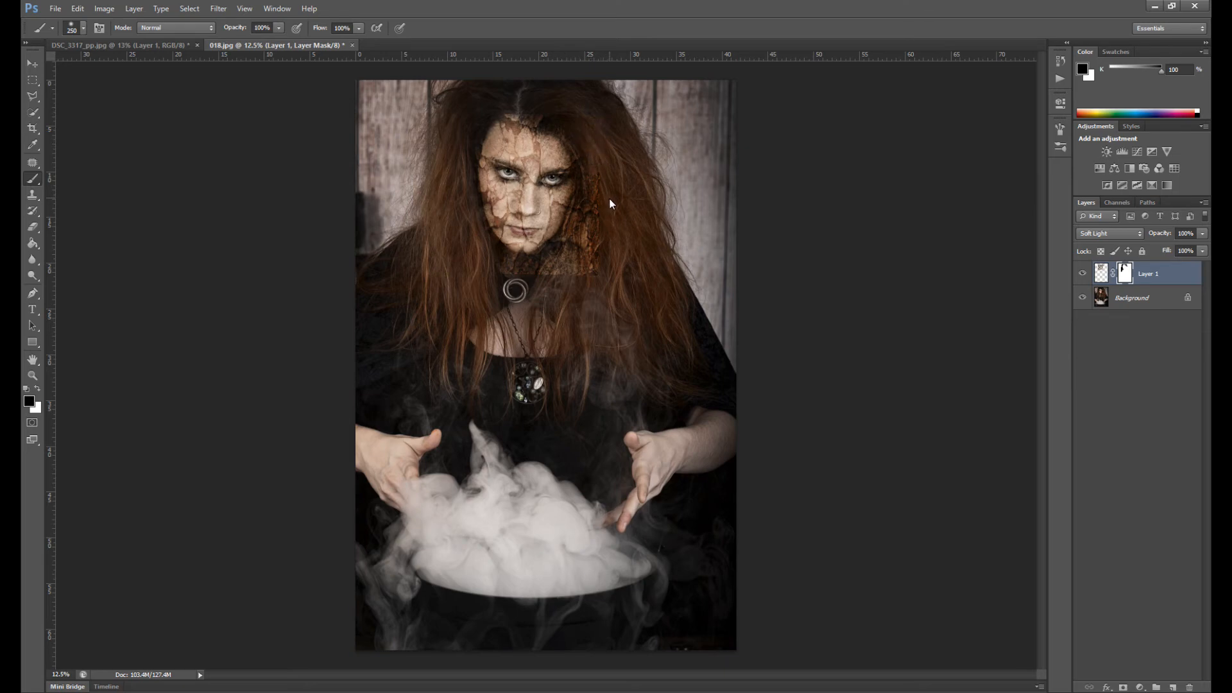
pyautogui.scroll(5, 613, 203)
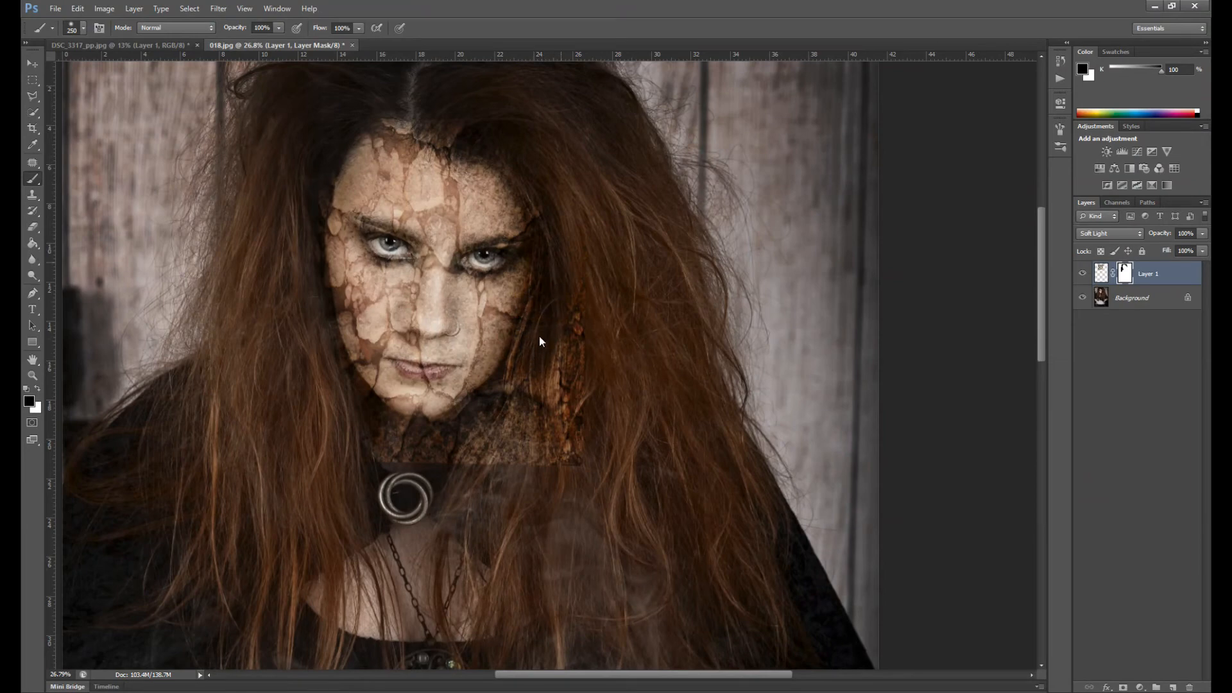
pyautogui.moveTo(506, 415)
pyautogui.mouseDown()
pyautogui.moveTo(539, 391)
pyautogui.moveTo(533, 488)
pyautogui.moveTo(583, 342)
pyautogui.mouseUp()
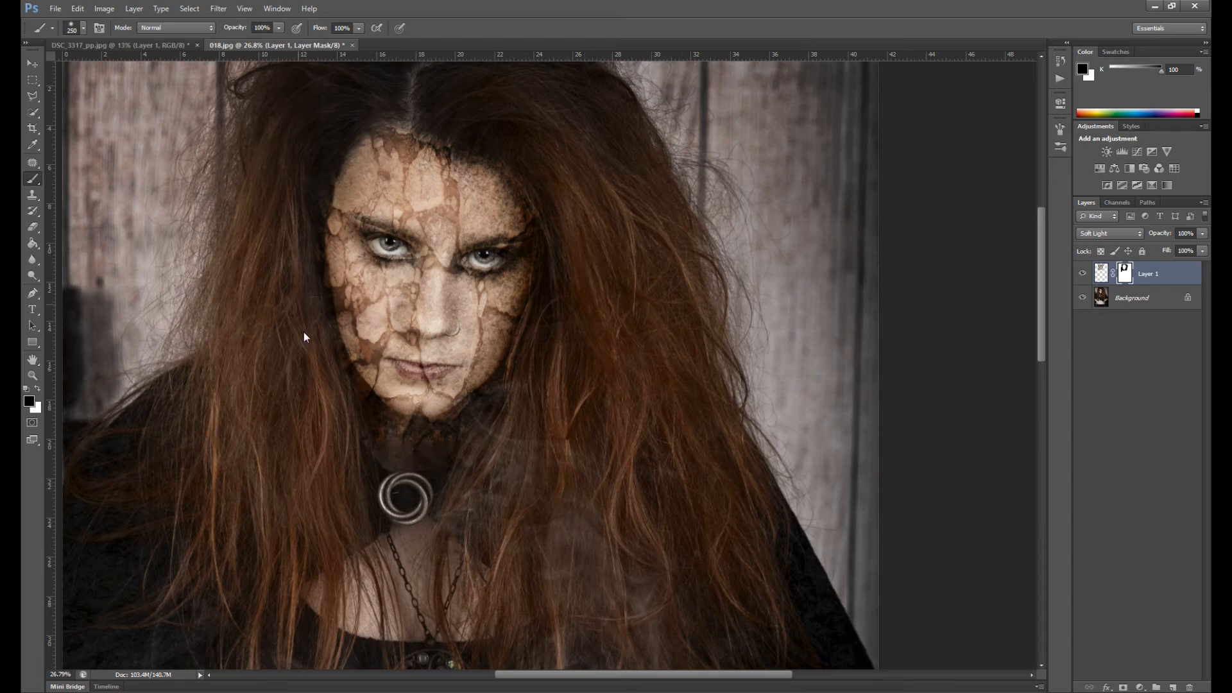
# Change the masked stone texture's blend mode to Overlay while viewing the whole image
pyautogui.click(32, 360)
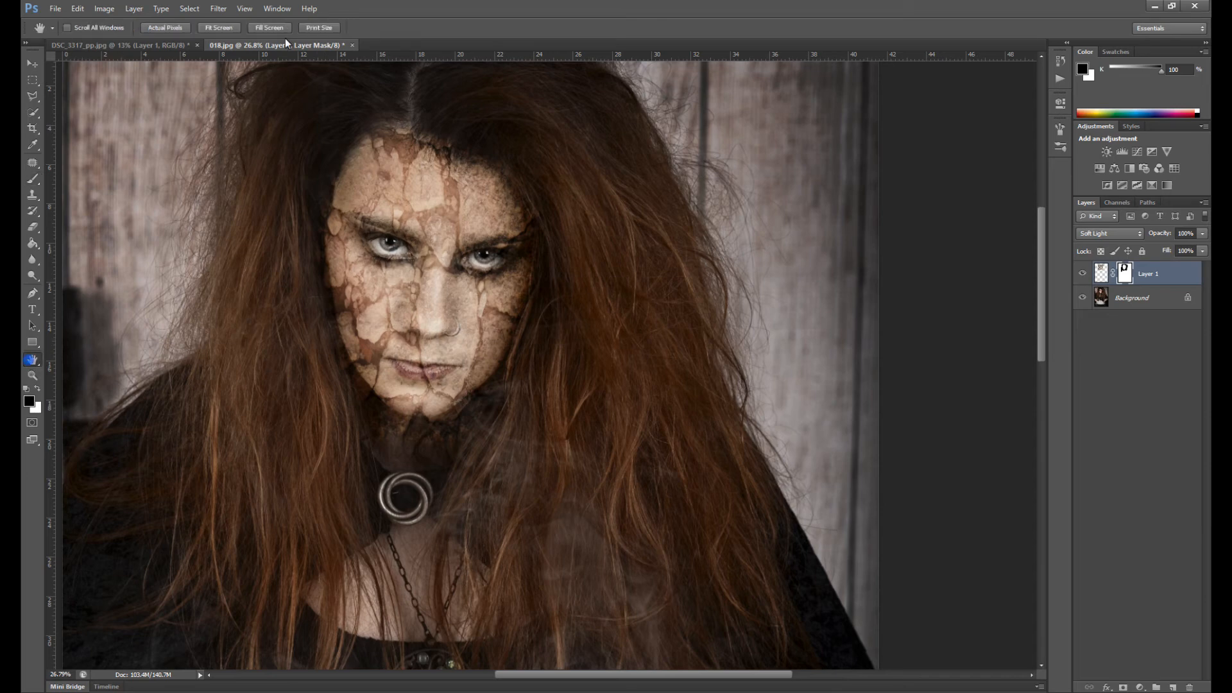
pyautogui.click(220, 30)
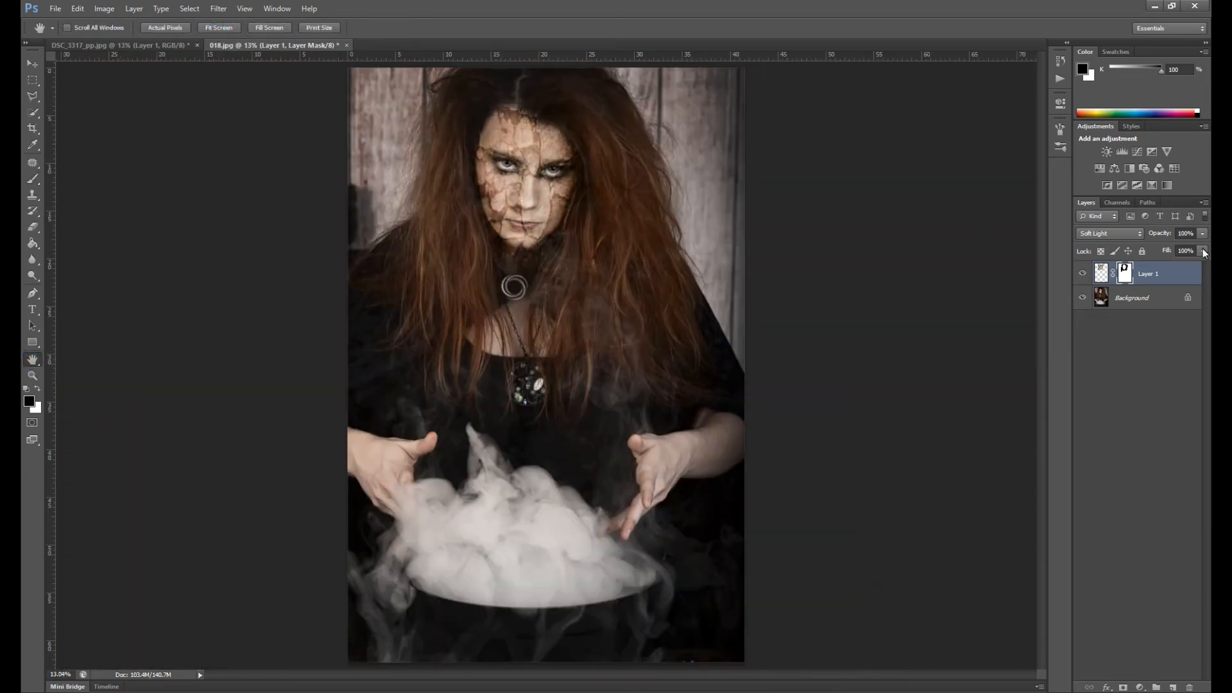
pyautogui.click(1122, 236)
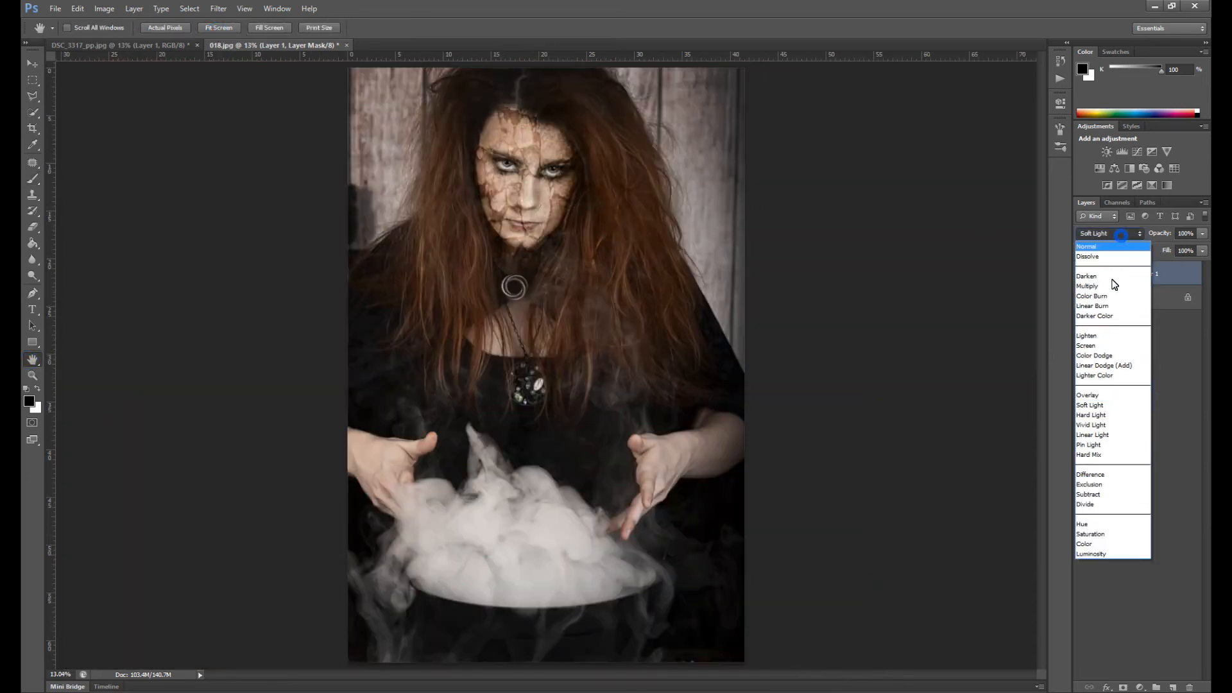
pyautogui.click(1086, 398)
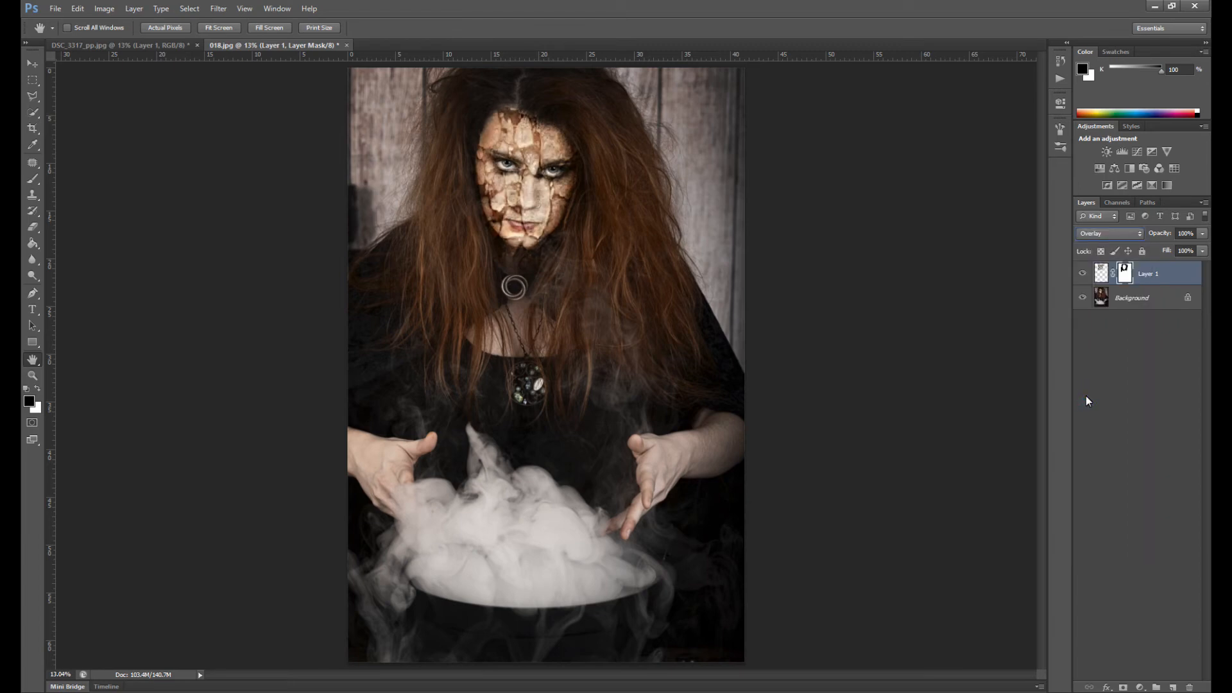
# Try Normal and Darken as blend modes for the masked stone texture on Layer 1
pyautogui.click(1094, 235)
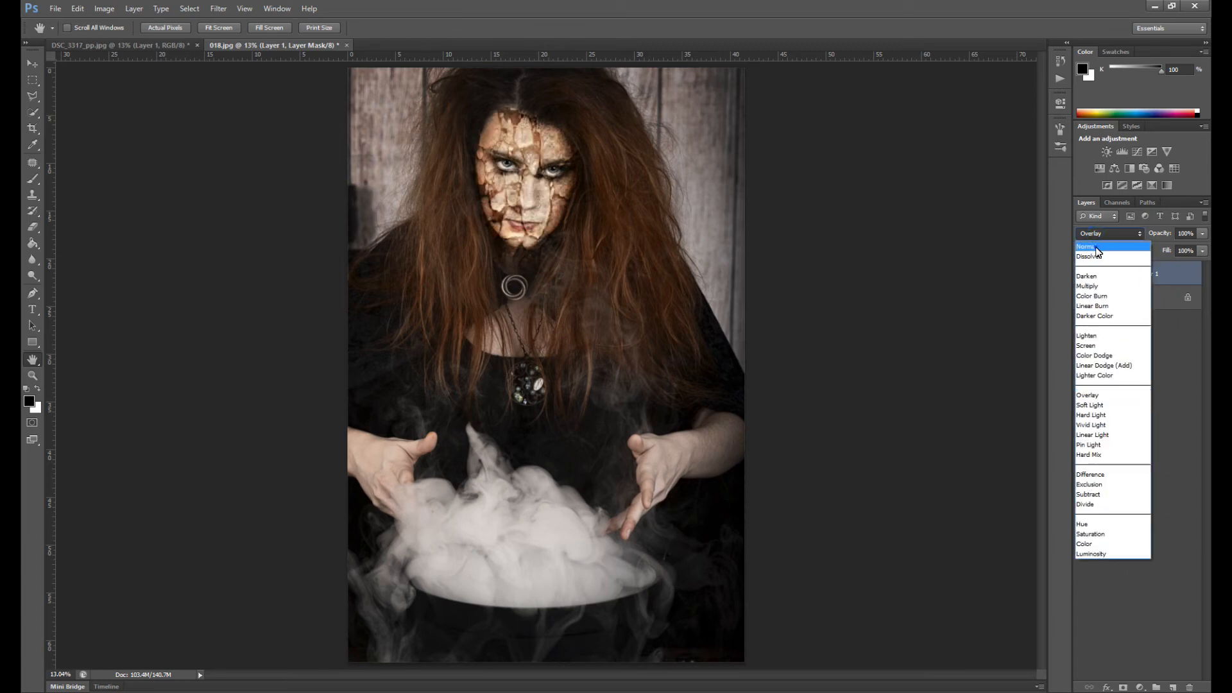
pyautogui.click(1097, 242)
pyautogui.click(1098, 235)
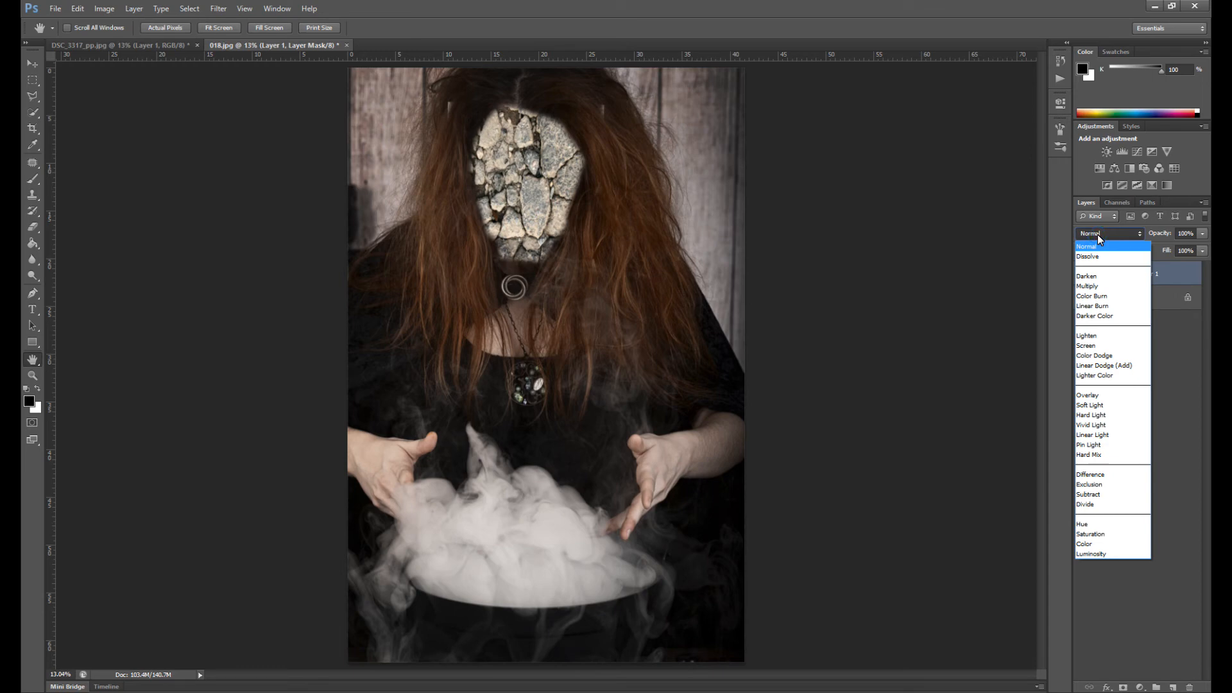
pyautogui.press('Down')
pyautogui.press('Down')
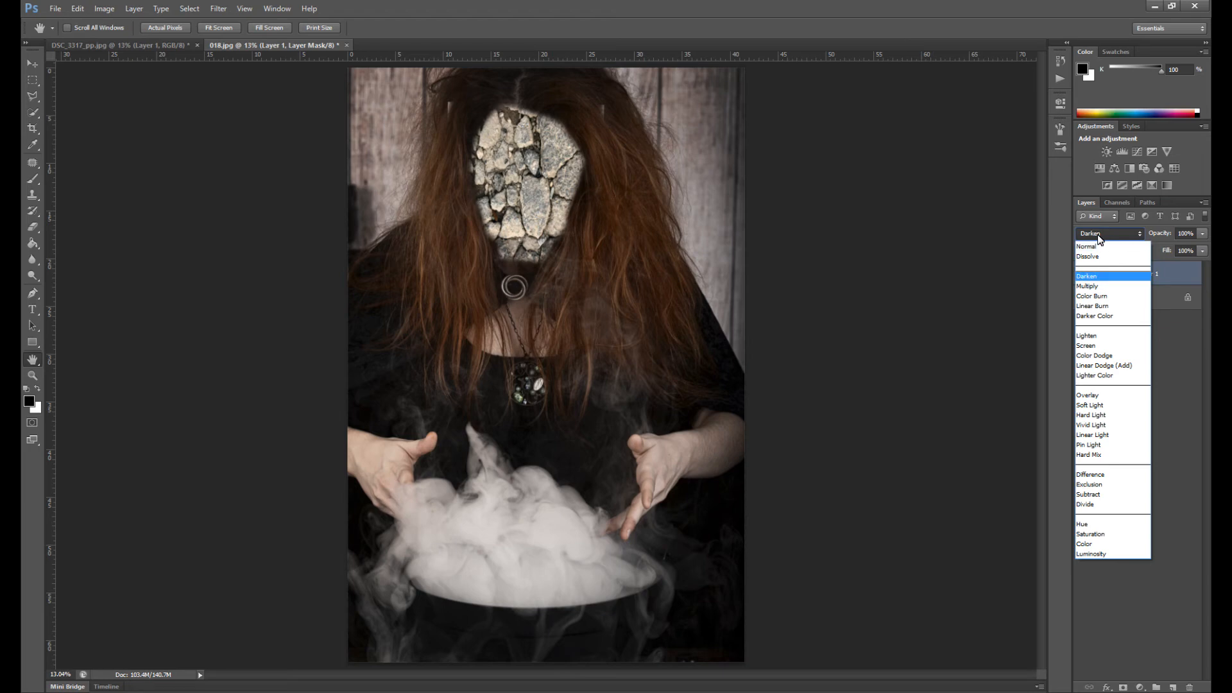
pyautogui.press('Return')
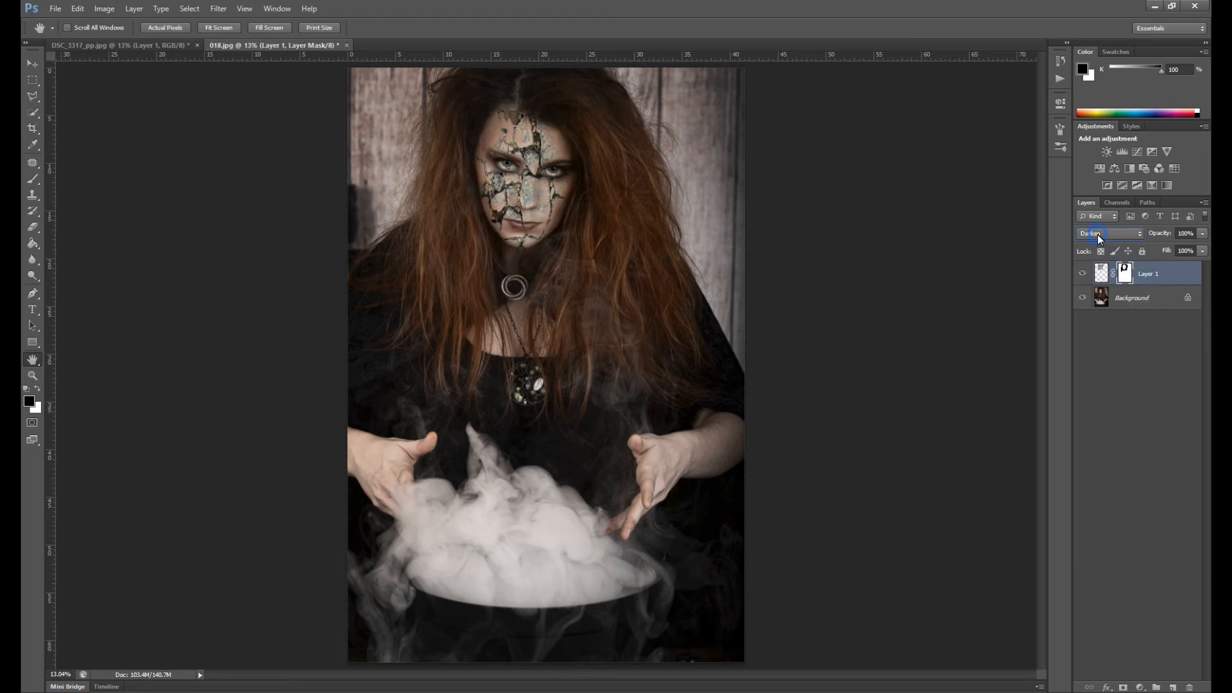
# Step through further blend modes for the stone texture, including Linear Burn and Color Dodge, and return to Overlay
pyautogui.press('Down')
pyautogui.press('Down')
pyautogui.press('Down')
pyautogui.press('Down')
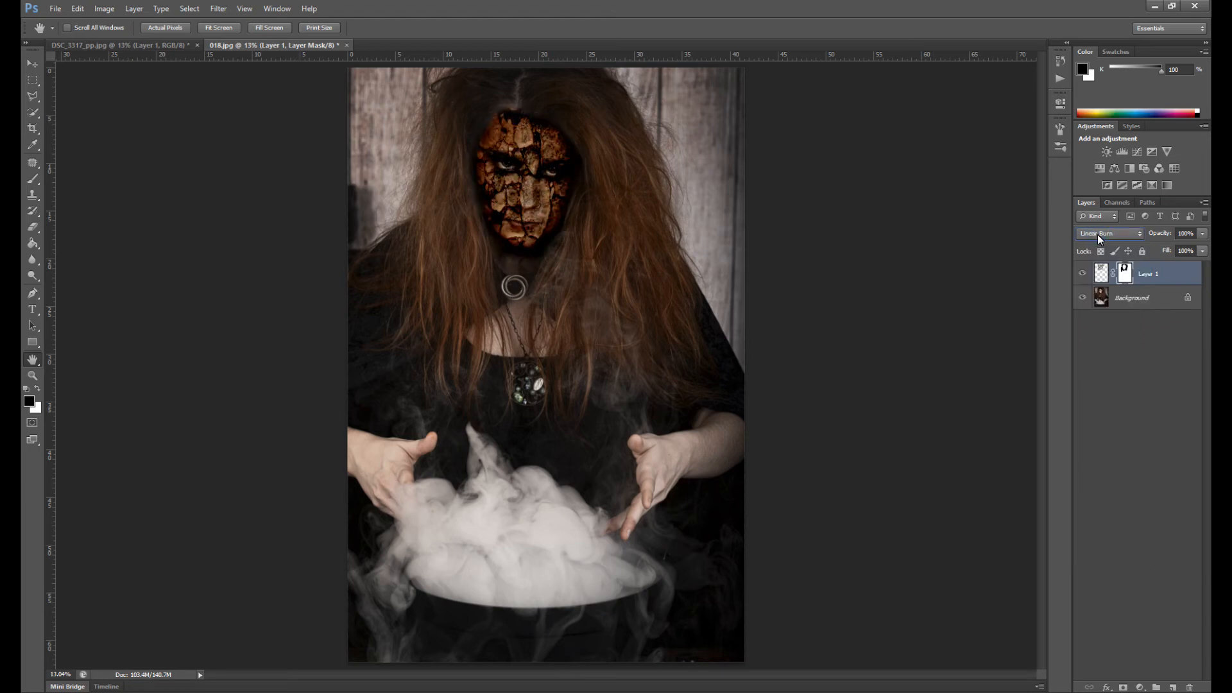
pyautogui.press('Down')
pyautogui.press('Down')
pyautogui.press('Down')
pyautogui.press('Down')
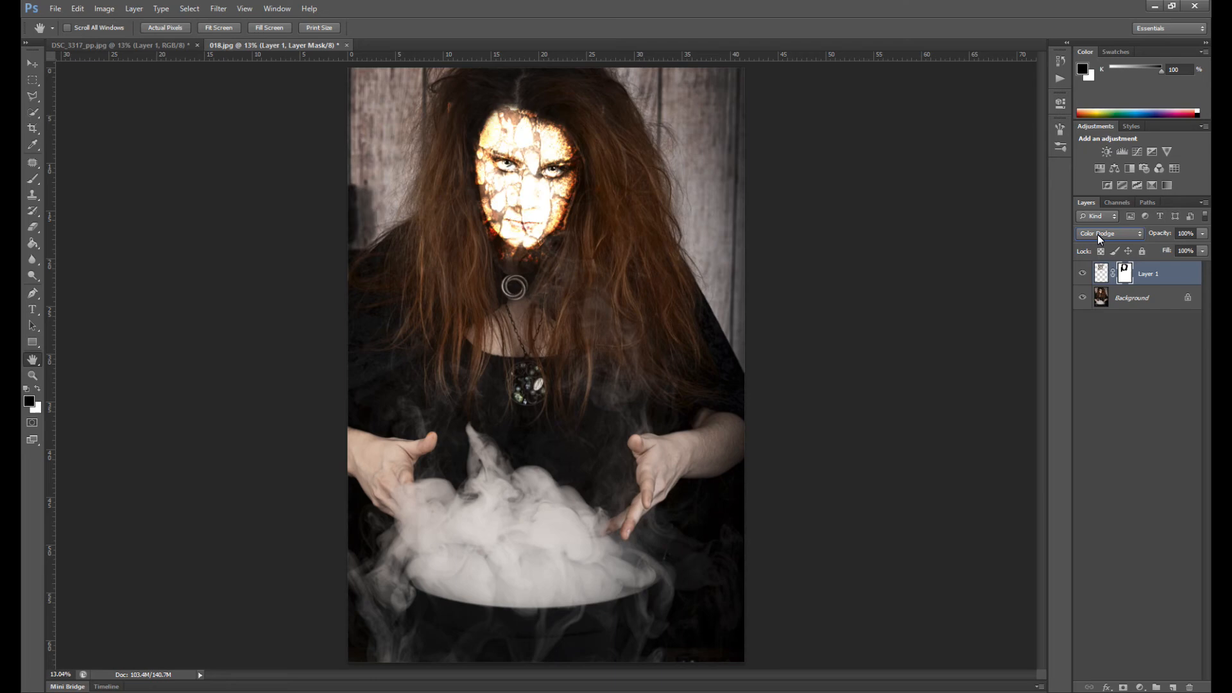
pyautogui.press('Down')
pyautogui.press('Down')
pyautogui.press('Up')
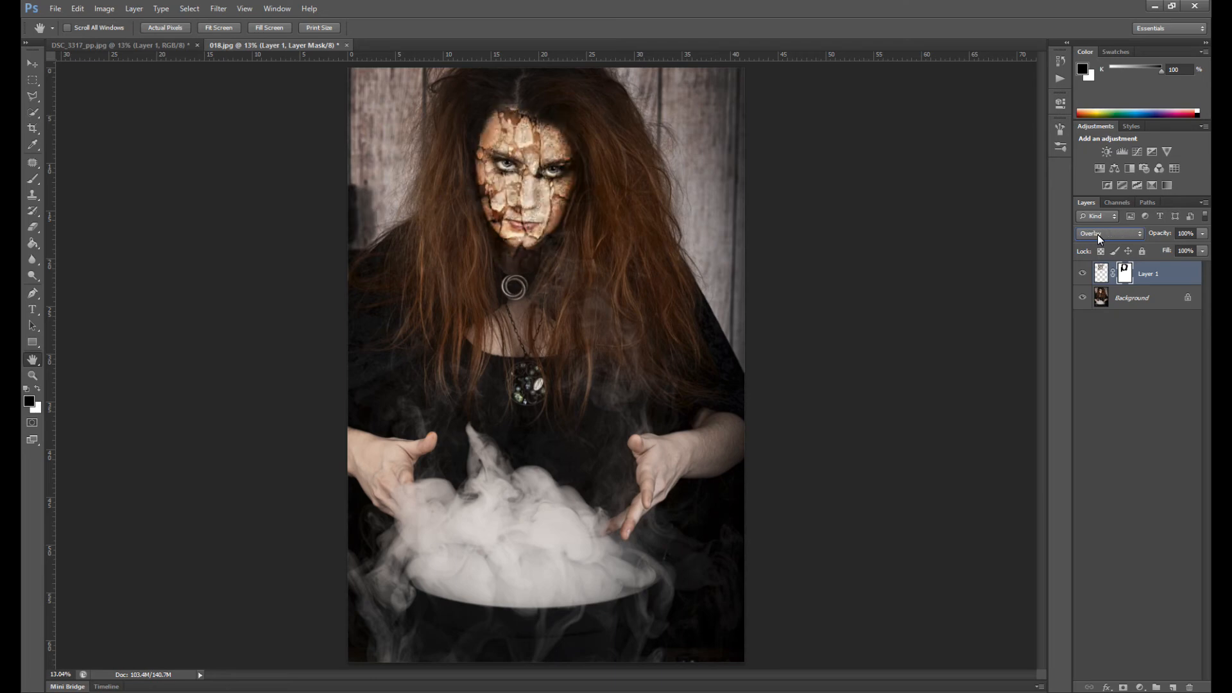
# Lower the stone texture layer's opacity to 34% and check the cracks on the face up close
pyautogui.click(1202, 235)
pyautogui.moveTo(1200, 249); pyautogui.dragTo(1133, 311)
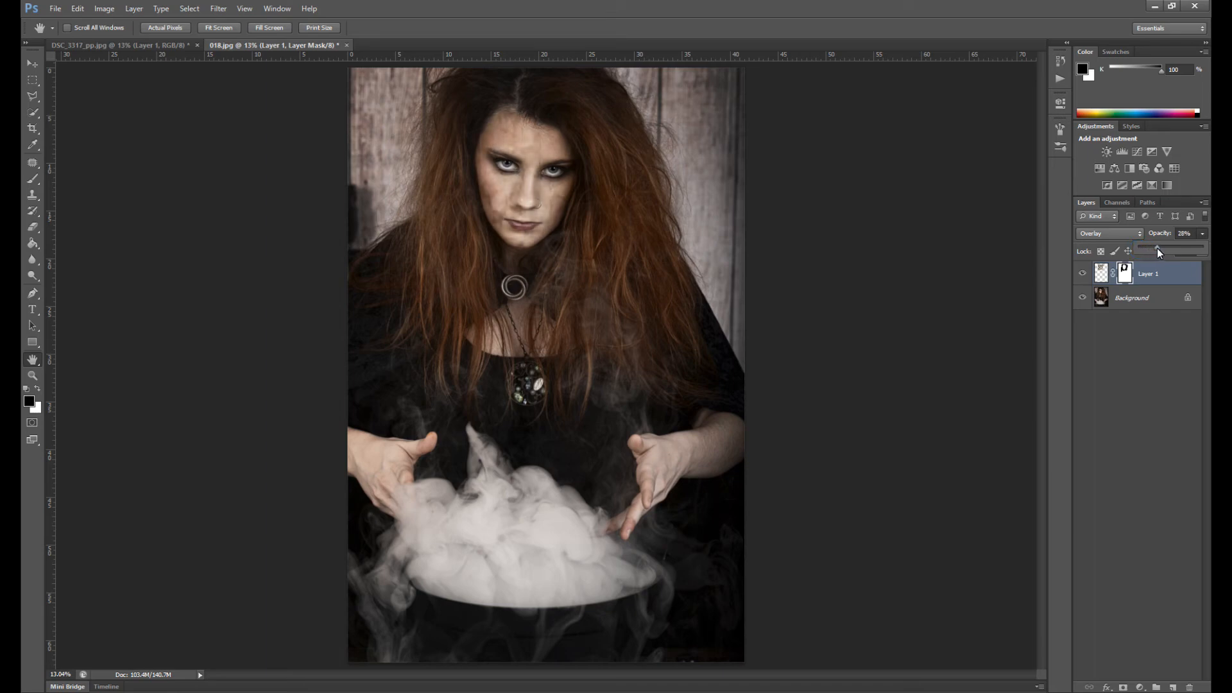
pyautogui.moveTo(1159, 252); pyautogui.dragTo(1168, 252)
pyautogui.click(544, 183)
pyautogui.scroll(6, 544, 182)
pyautogui.moveTo(541, 218); pyautogui.dragTo(538, 337)
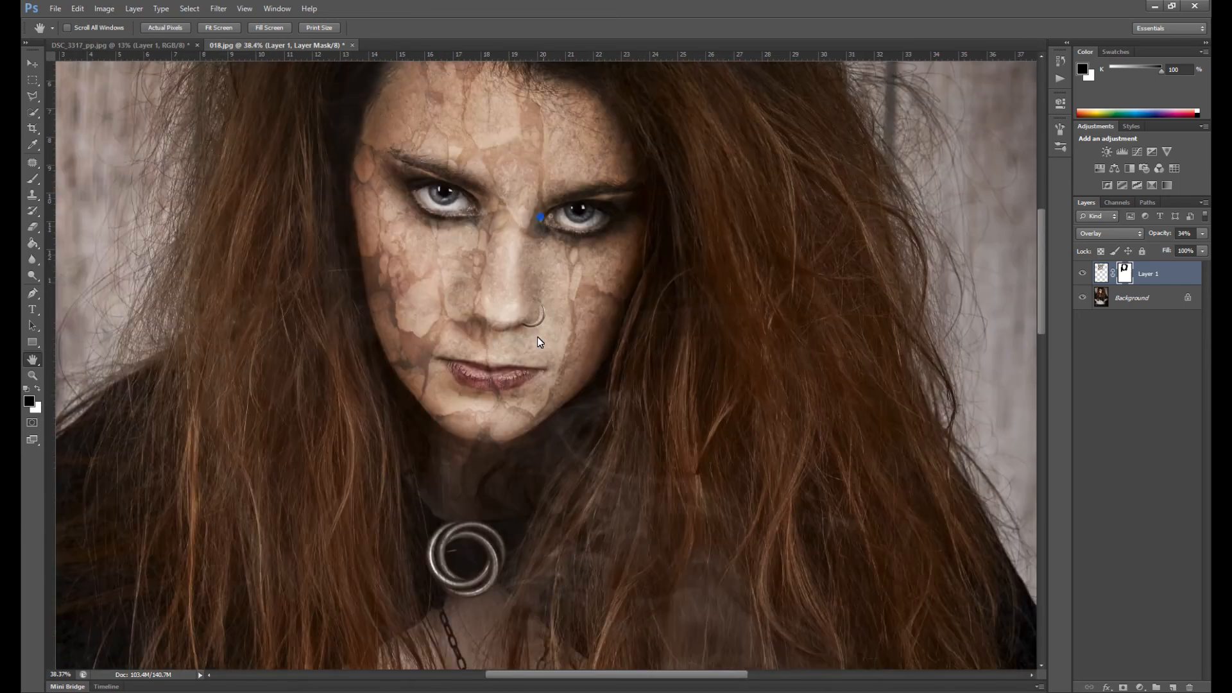
pyautogui.click(32, 180)
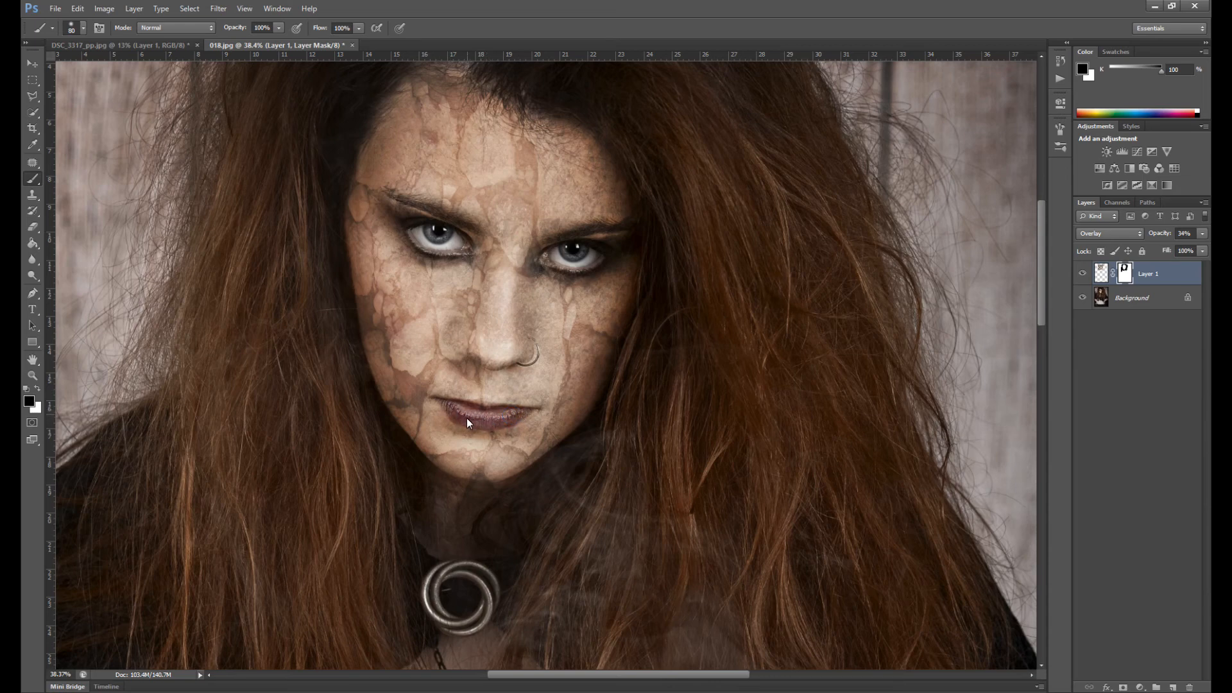
pyautogui.click(33, 360)
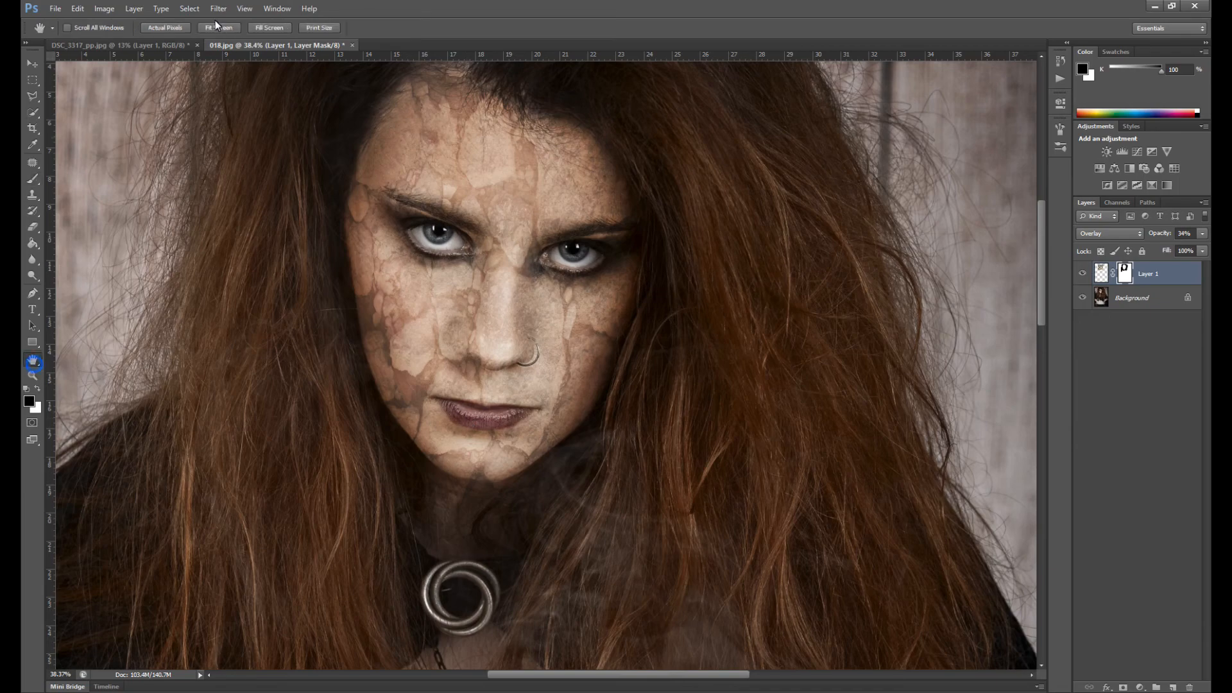
pyautogui.click(216, 27)
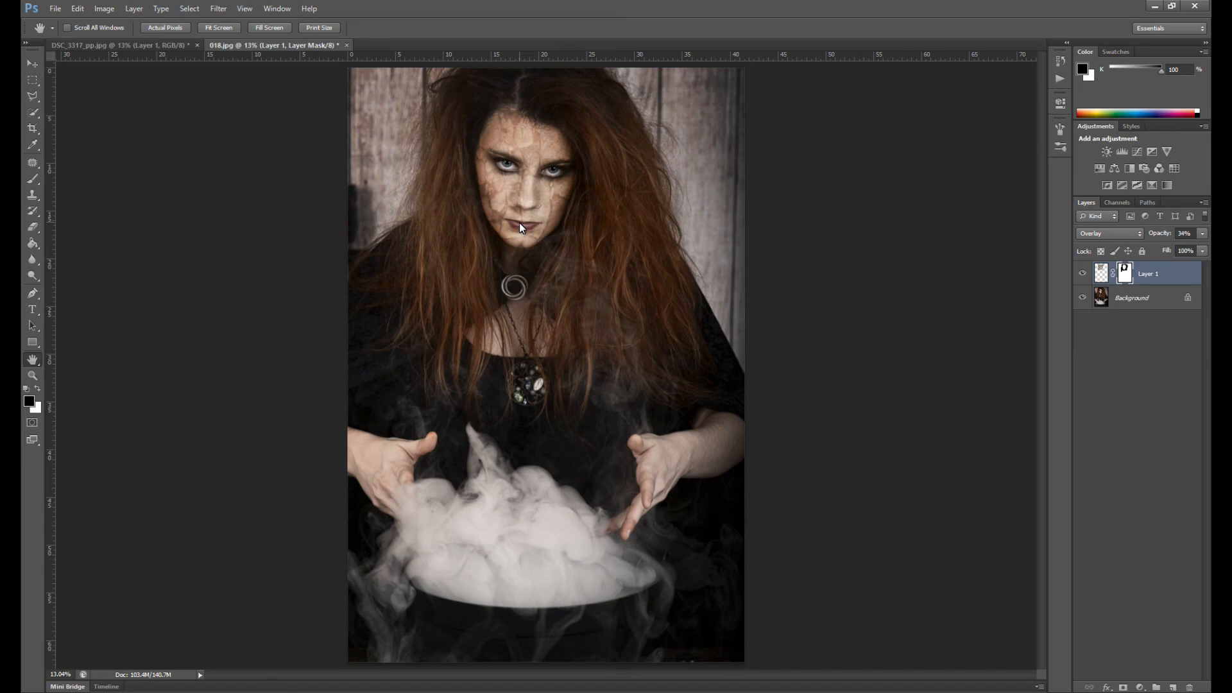
# Compare the Difference, Lighten, Hard Light and Soft Light blend modes on the faded stone texture
pyautogui.click(1104, 232)
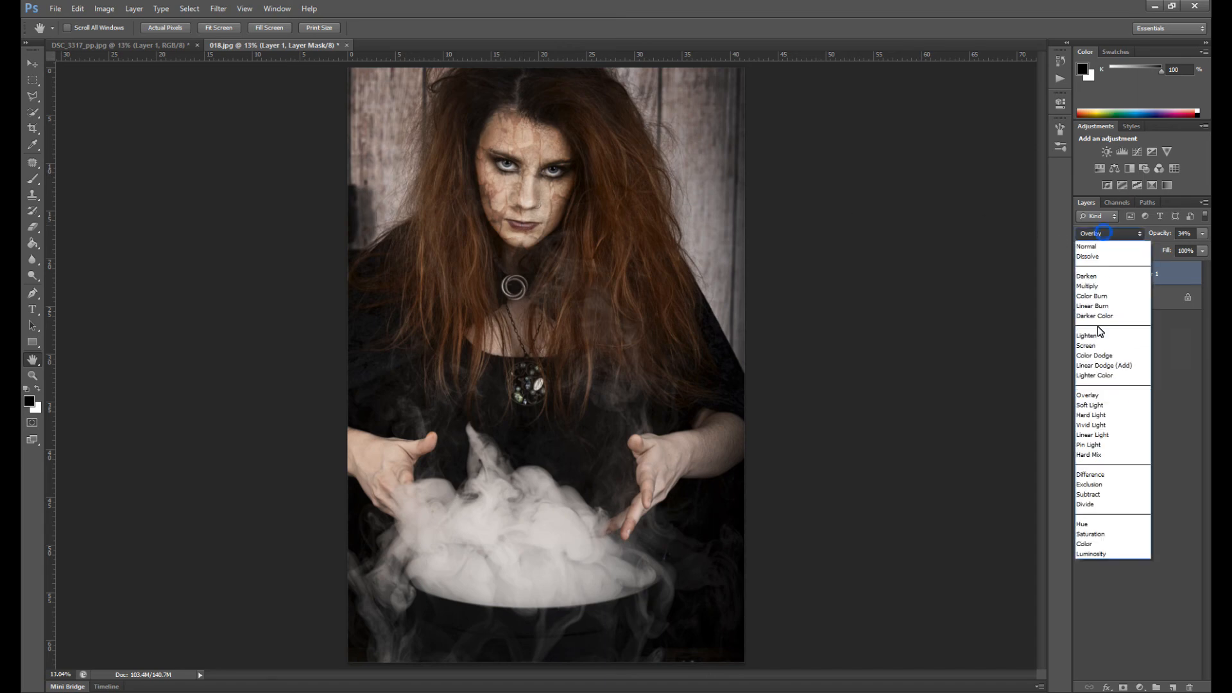
pyautogui.click(1105, 477)
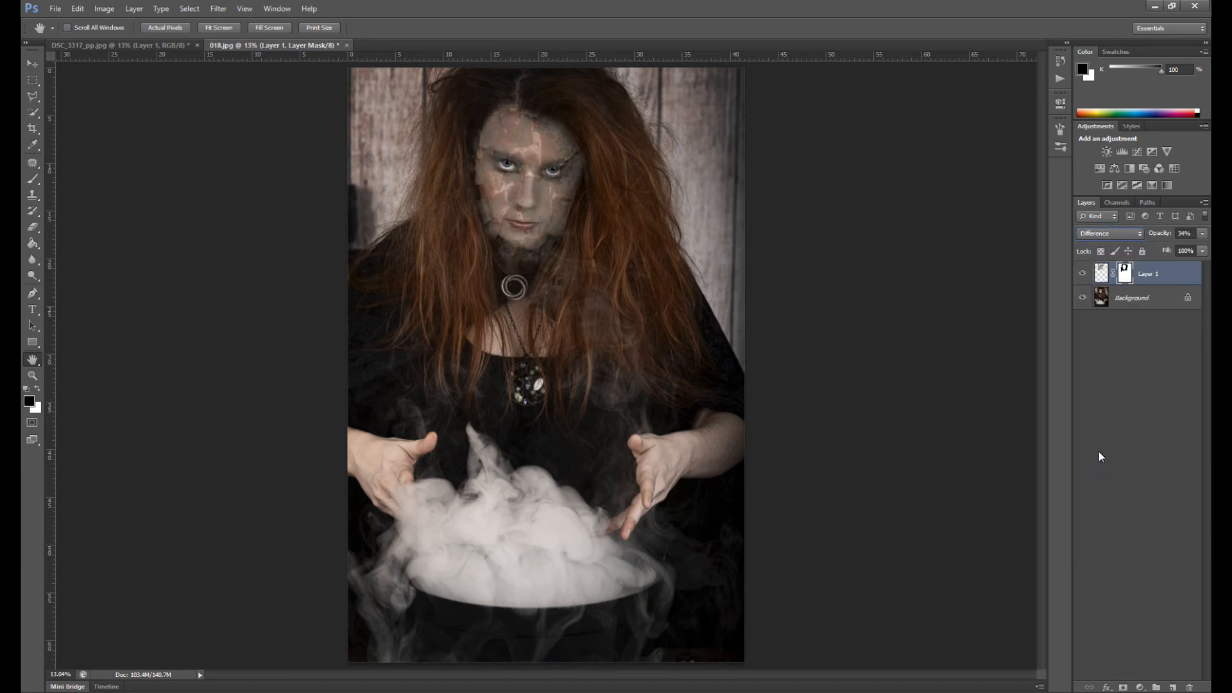
pyautogui.click(1104, 235)
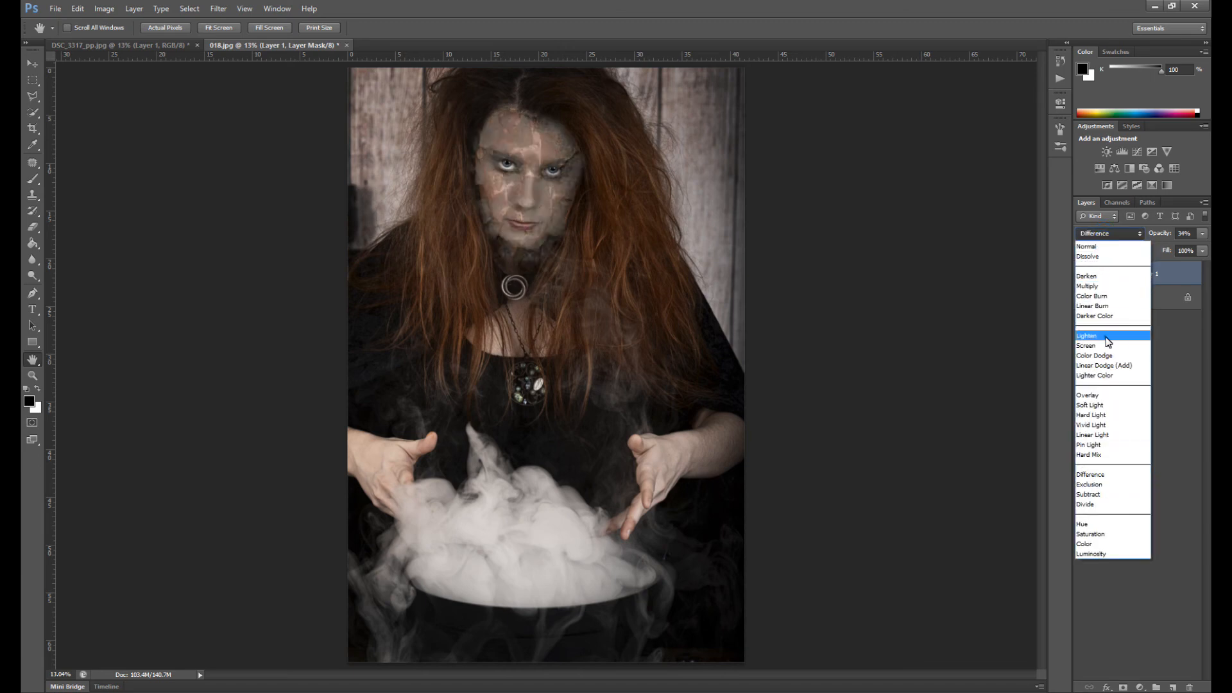
pyautogui.click(1107, 342)
pyautogui.click(1094, 234)
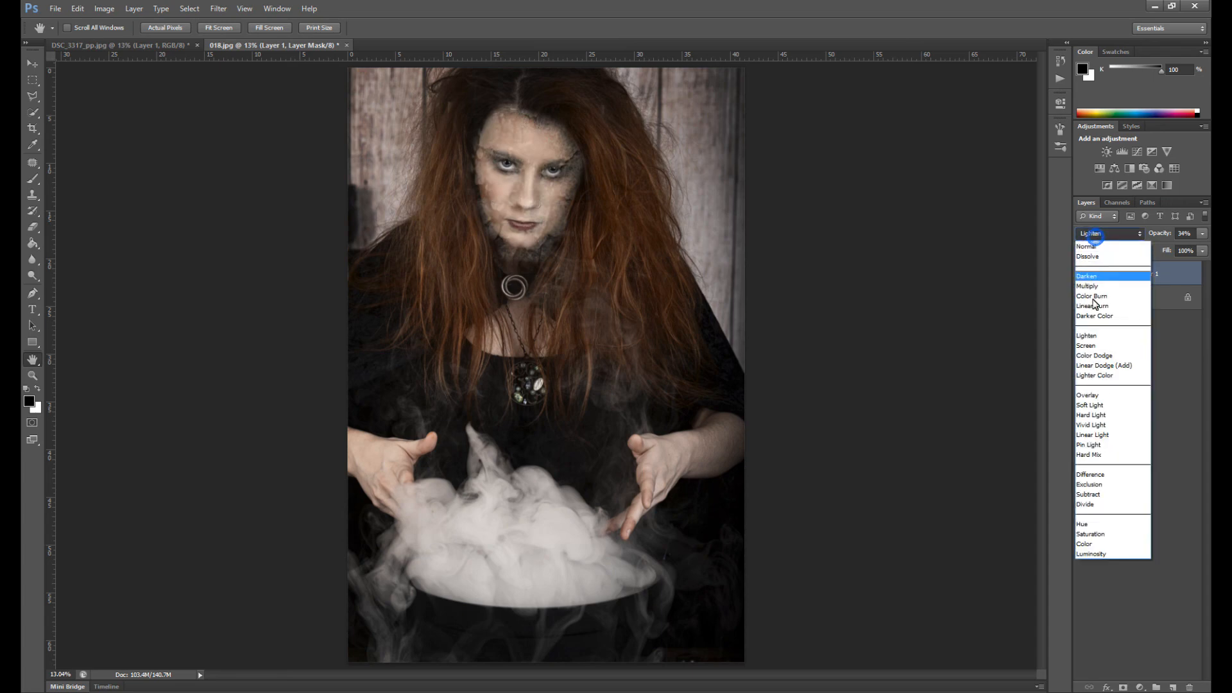
pyautogui.click(1101, 416)
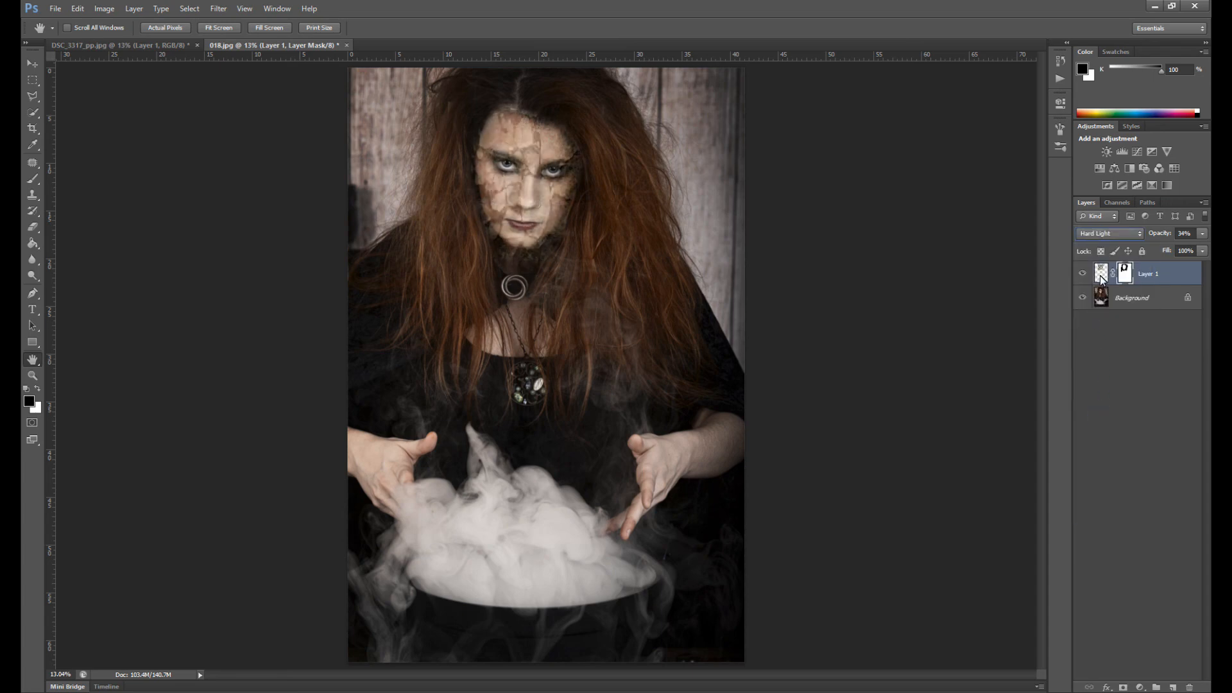
pyautogui.click(1100, 235)
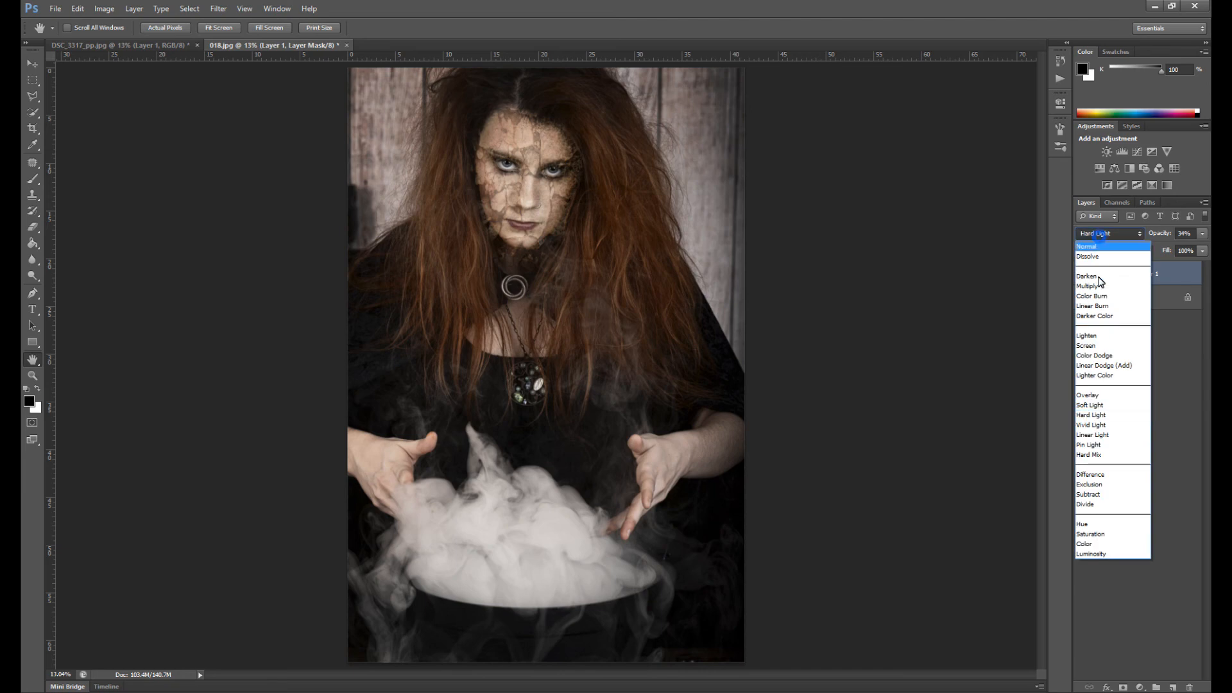
pyautogui.click(1100, 405)
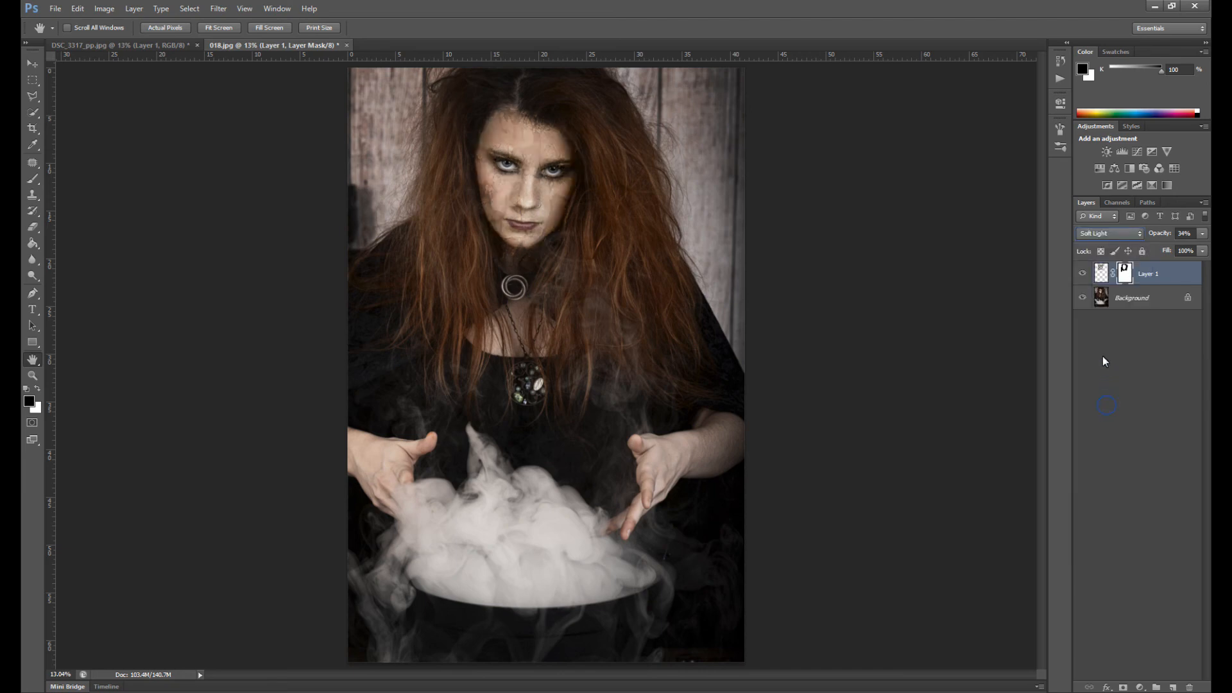
# Try Overlay, cycle back through the preceding blend modes, and set the stone texture on the face to Darken
pyautogui.click(1104, 236)
pyautogui.click(1104, 394)
pyautogui.press('Up')
pyautogui.press('Up')
pyautogui.press('Up')
pyautogui.press('Up')
pyautogui.press('Up')
pyautogui.press('Up')
pyautogui.press('Up')
pyautogui.press('Up')
pyautogui.press('Up')
pyautogui.press('Up')
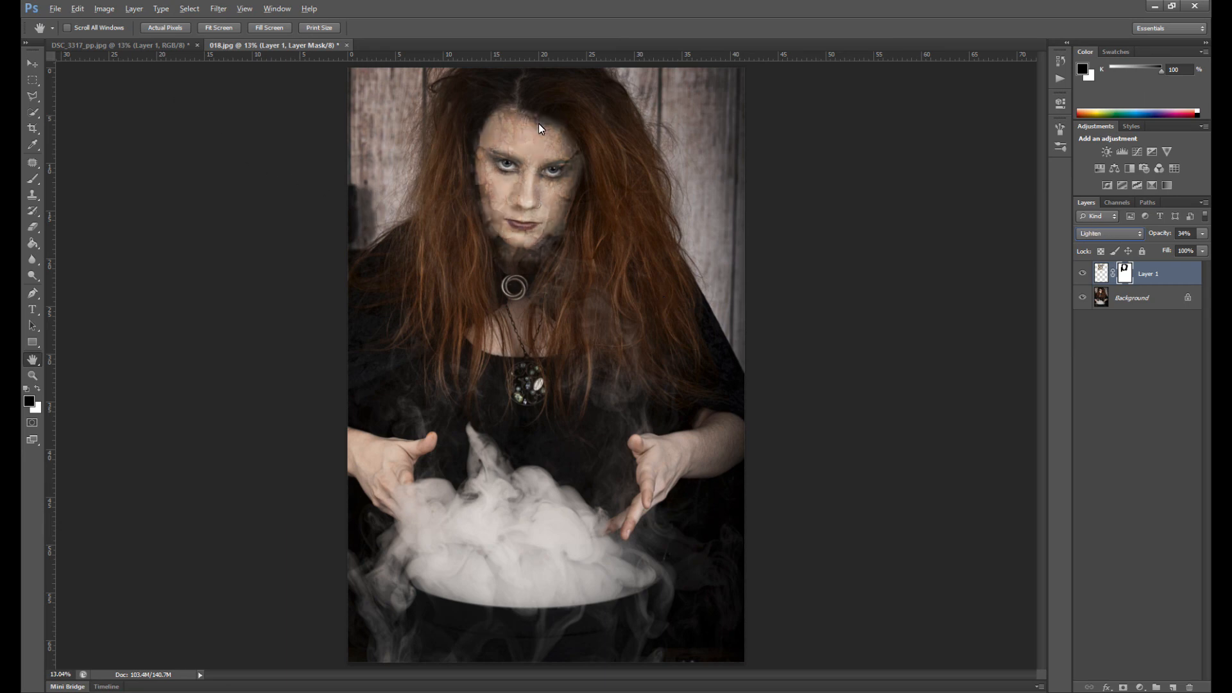
pyautogui.scroll(9, 659, 199)
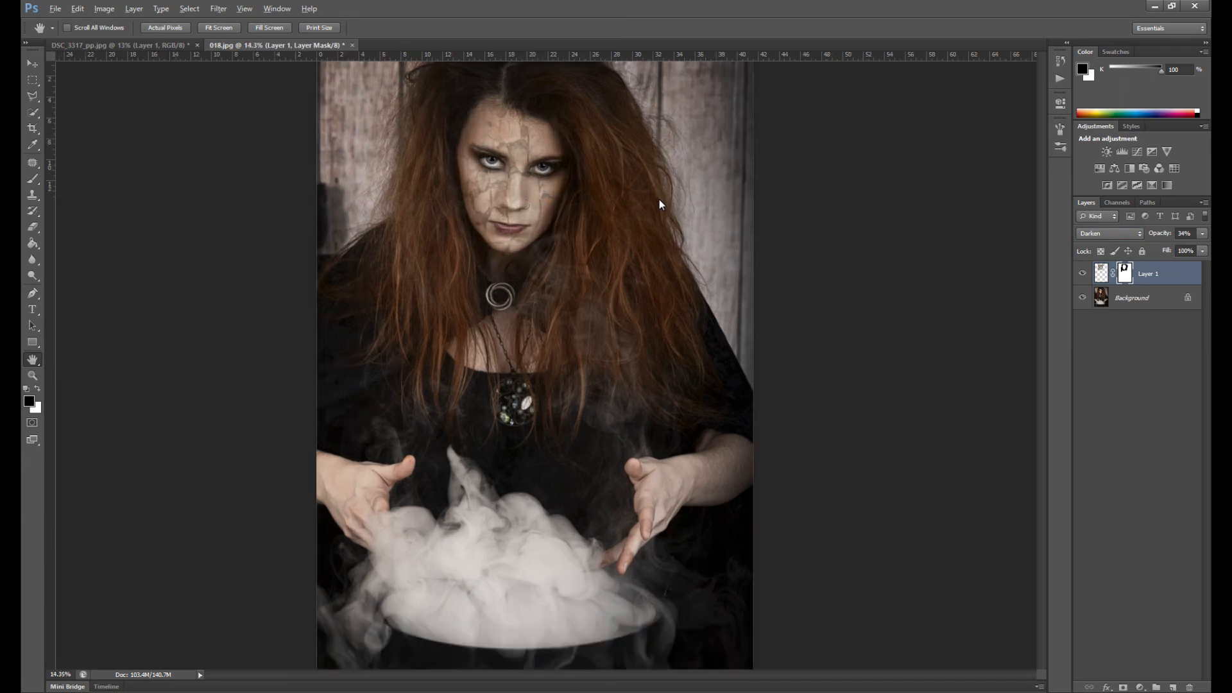
pyautogui.moveTo(649, 203); pyautogui.dragTo(761, 421)
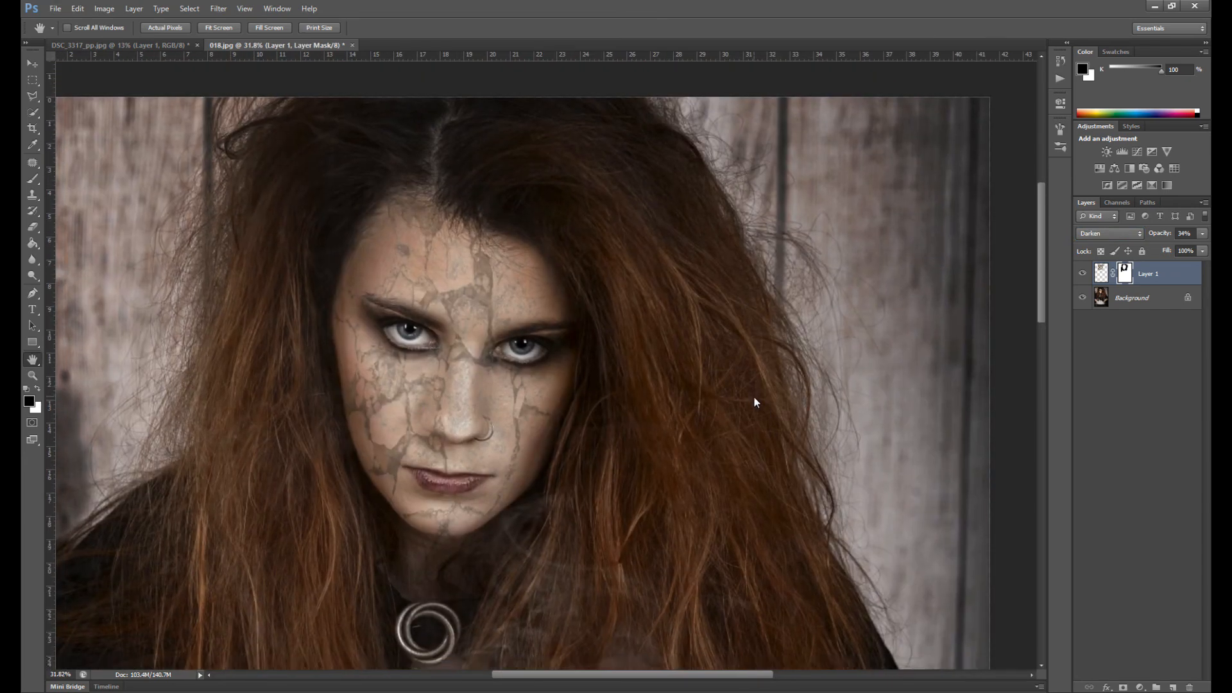
pyautogui.scroll(-2, 753, 398)
# Switch to DSC_3317_pp.jpg and reduce Layer 1's opacity to 50%
pyautogui.click(156, 44)
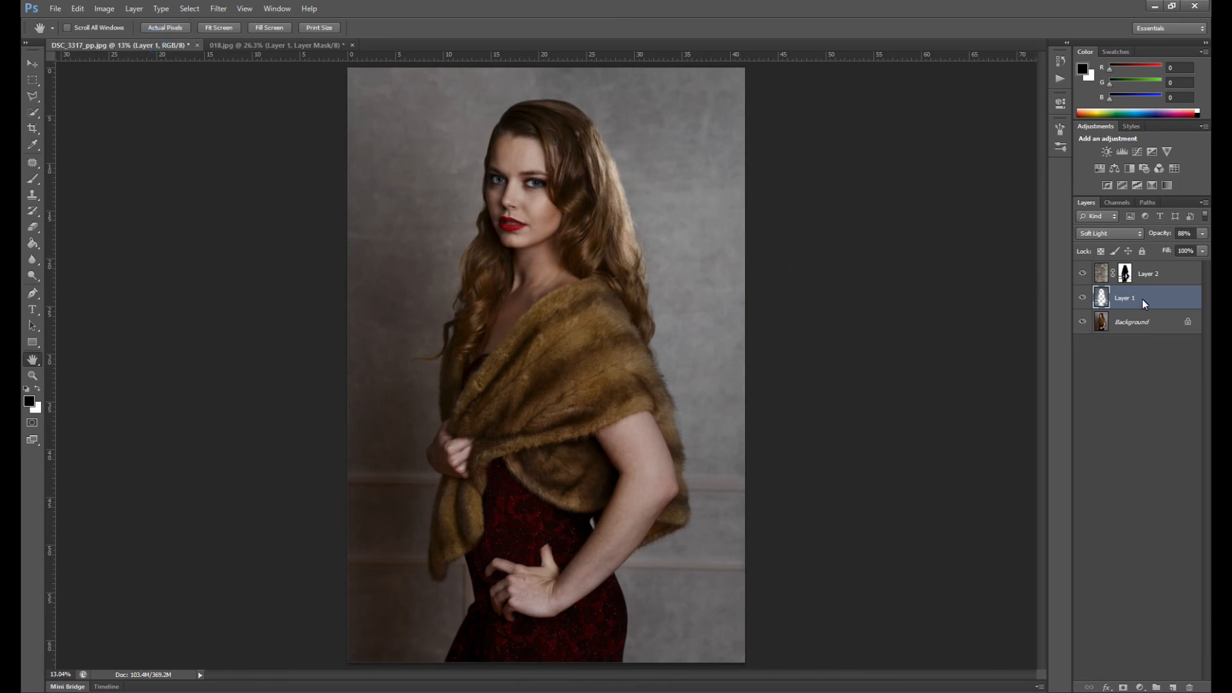
pyautogui.click(1202, 235)
pyautogui.moveTo(1184, 254); pyautogui.dragTo(1180, 254)
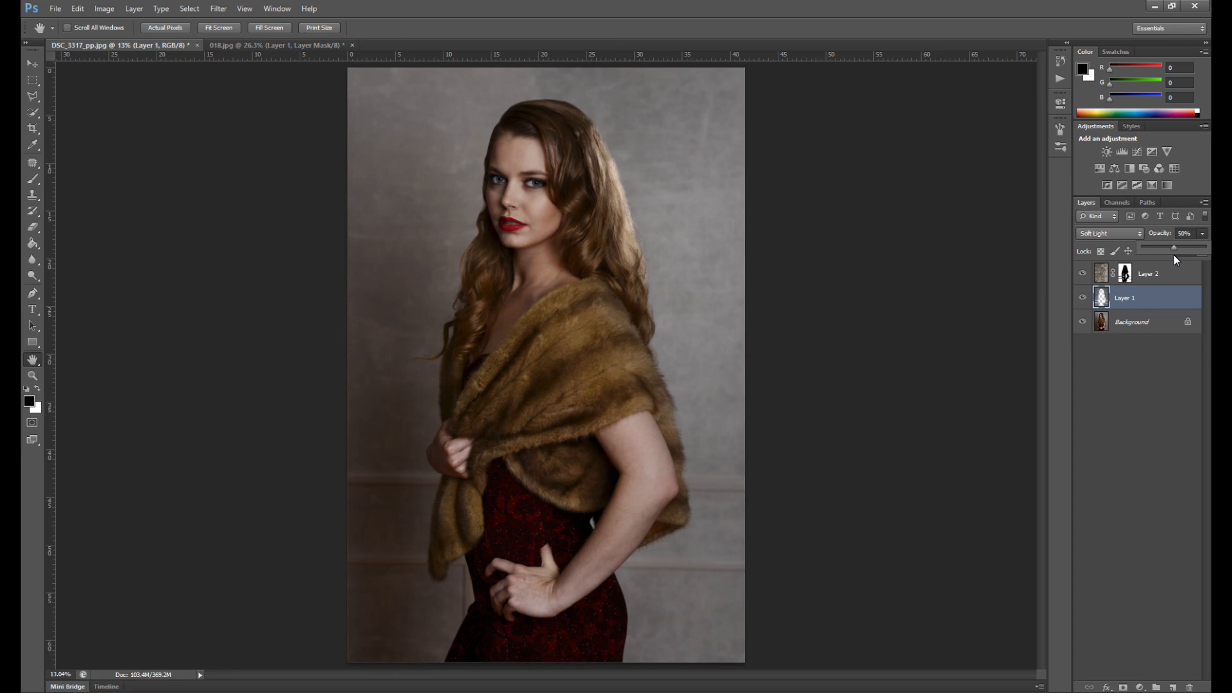
# Select the texture on Layer 2 and open its opacity for adjustment
pyautogui.click(1110, 275)
pyautogui.click(1203, 234)
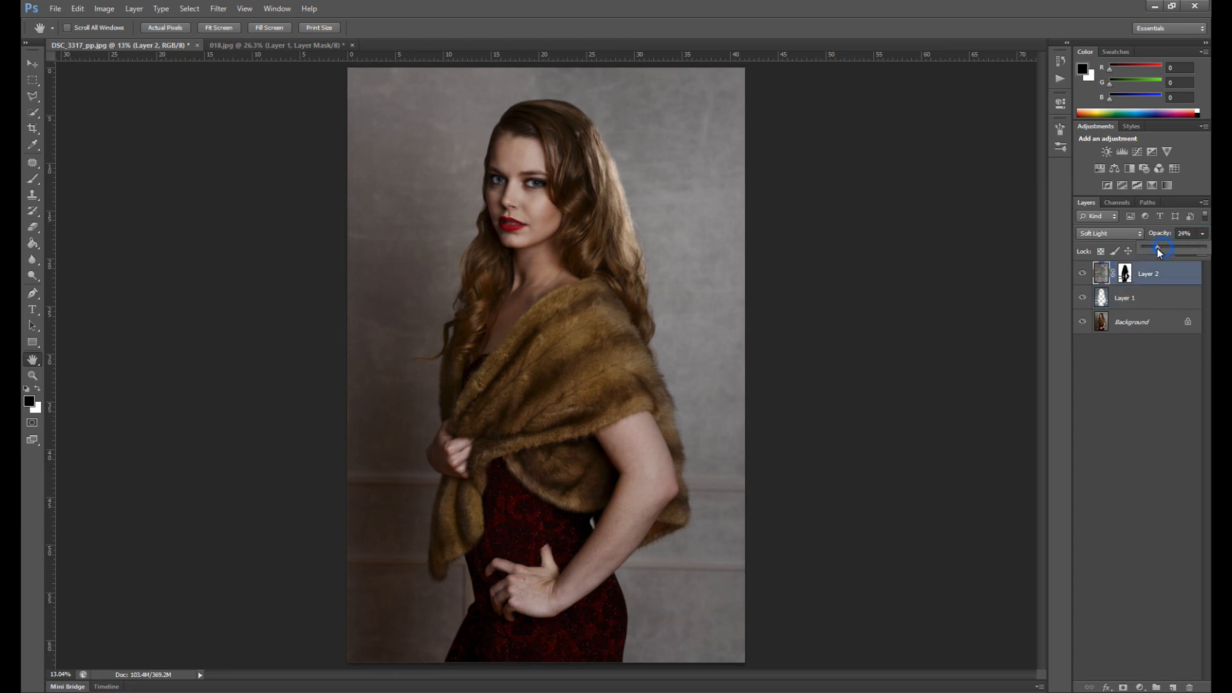